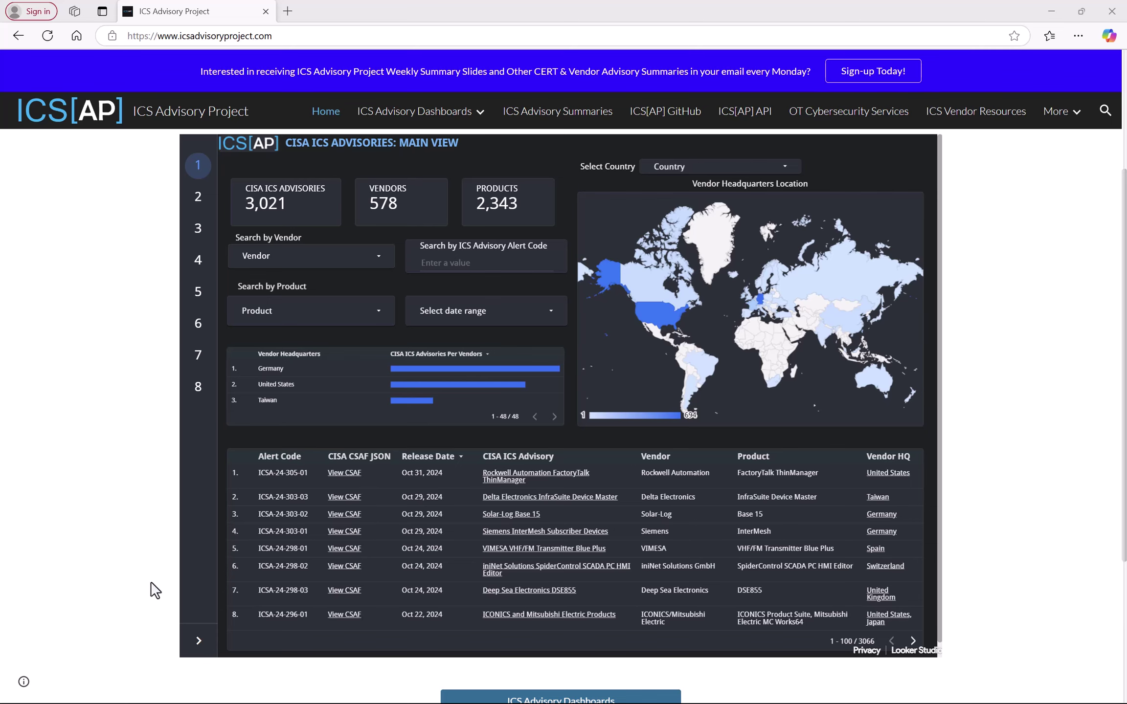
- Look over the CISA ICS advisories main view and open the dashboard's ICS Advisories Severity page
scroll(1057, 460, down, 4)
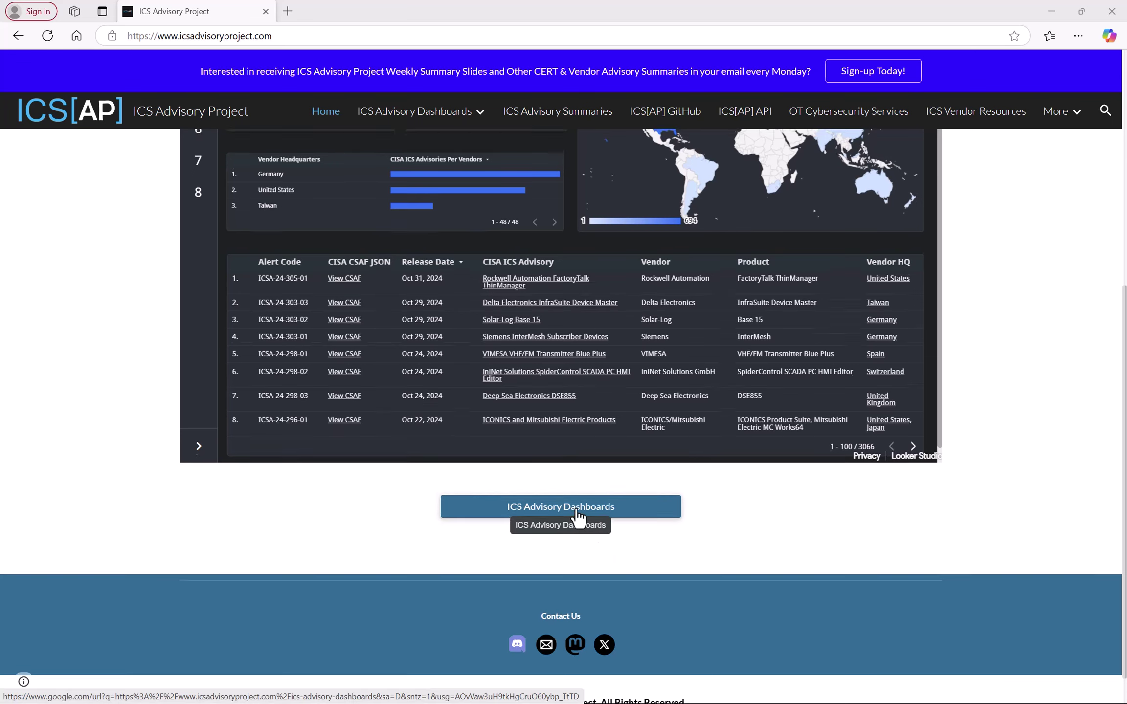
scroll(1051, 399, up, 4)
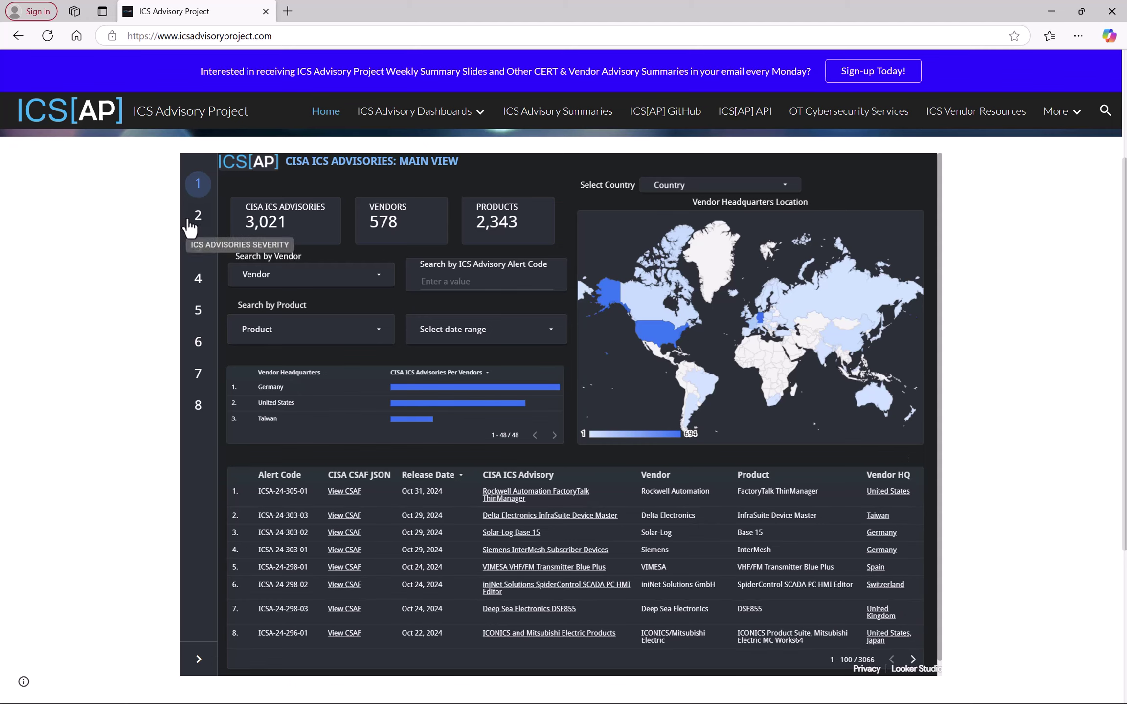
click(197, 221)
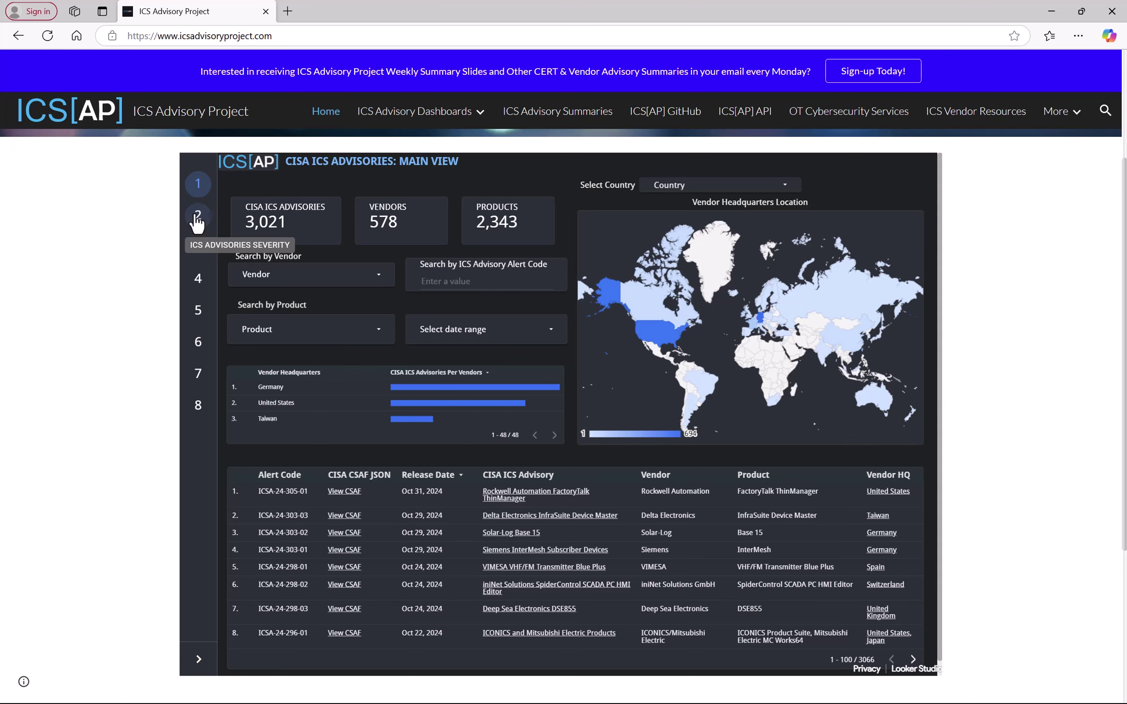
scroll(196, 221, up, 4)
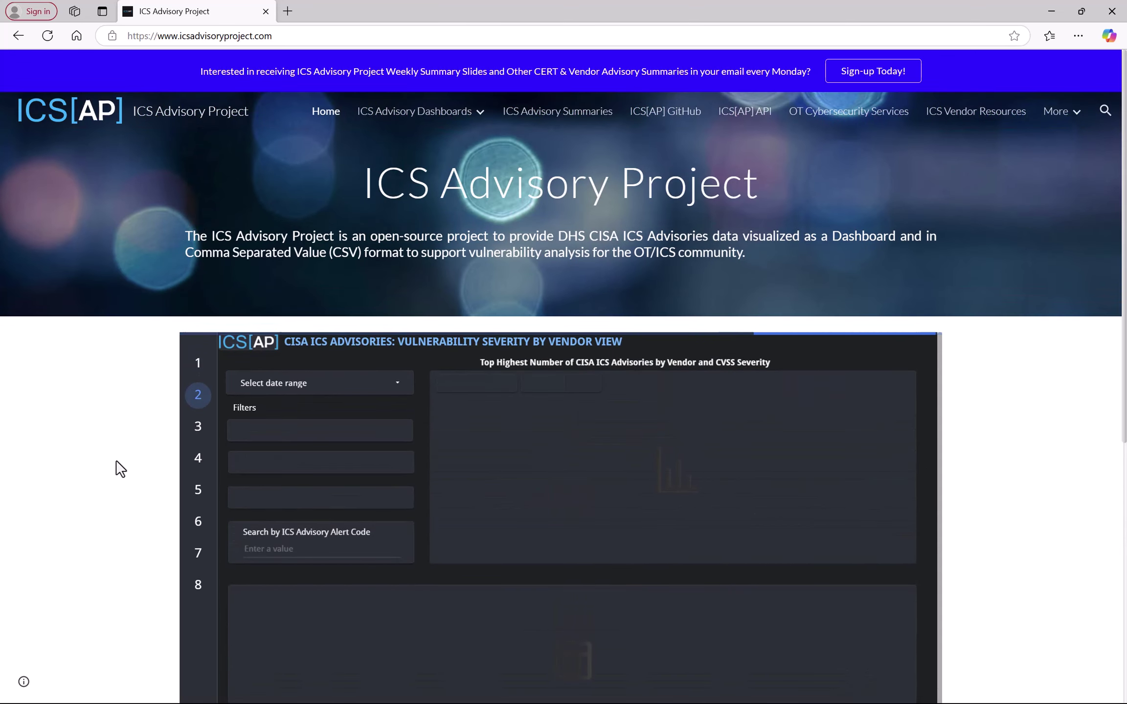
scroll(108, 477, down, 1)
scroll(78, 514, down, 1)
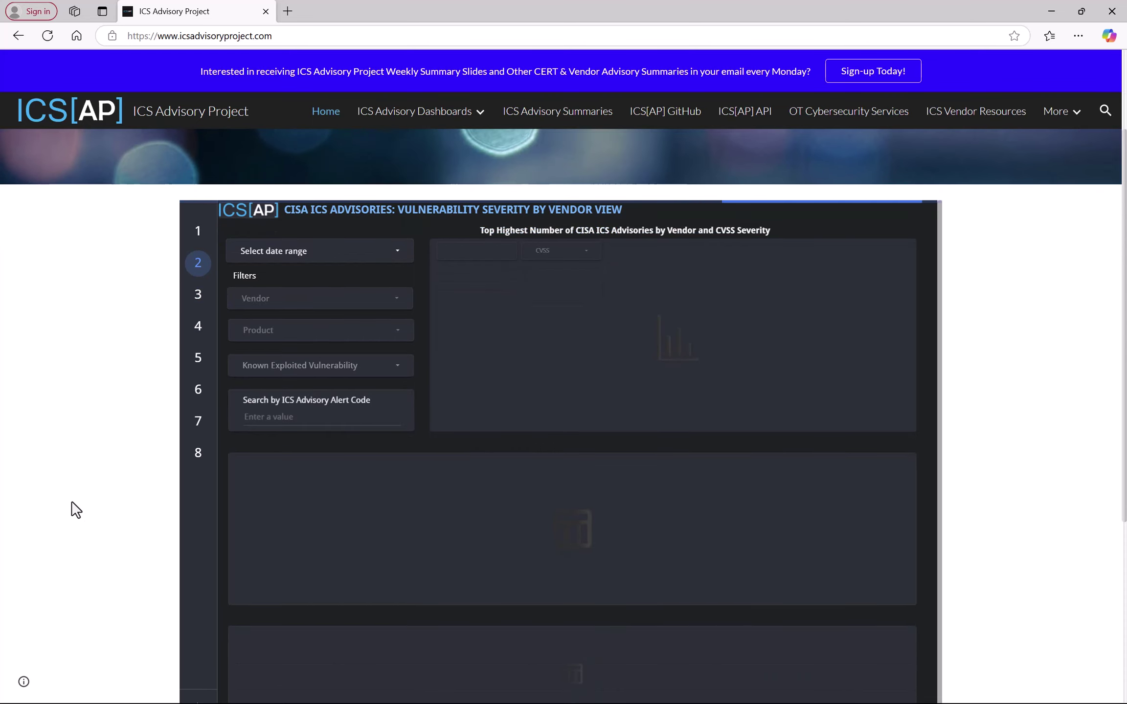
scroll(57, 570, down, 1)
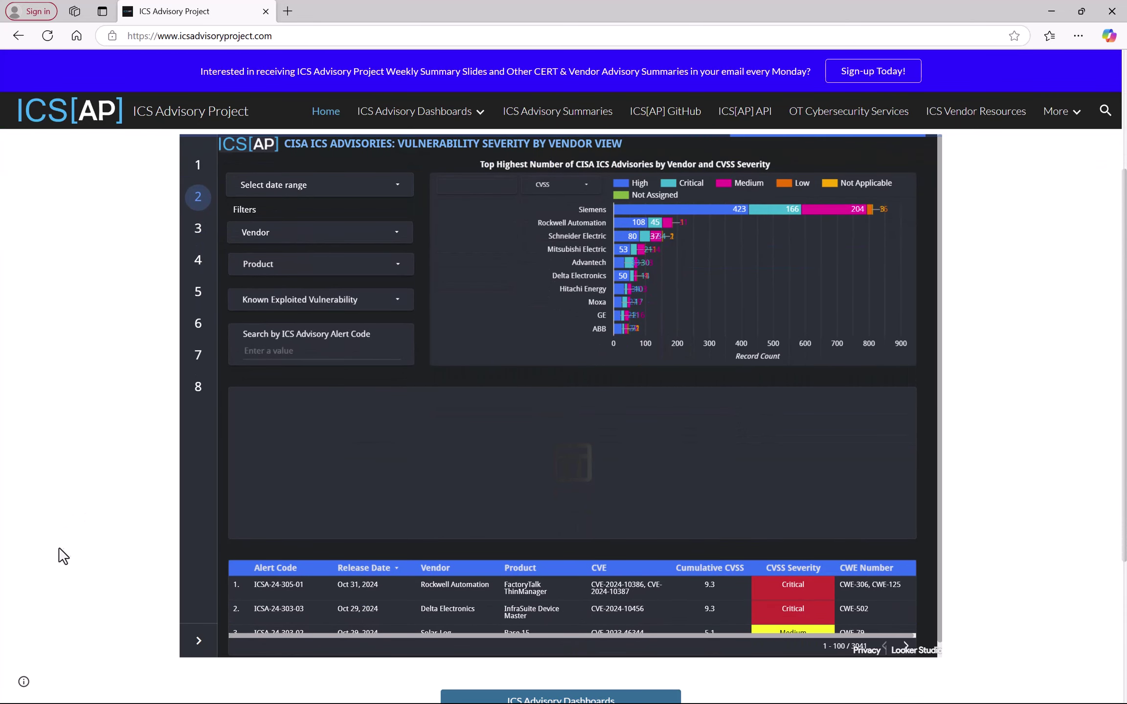
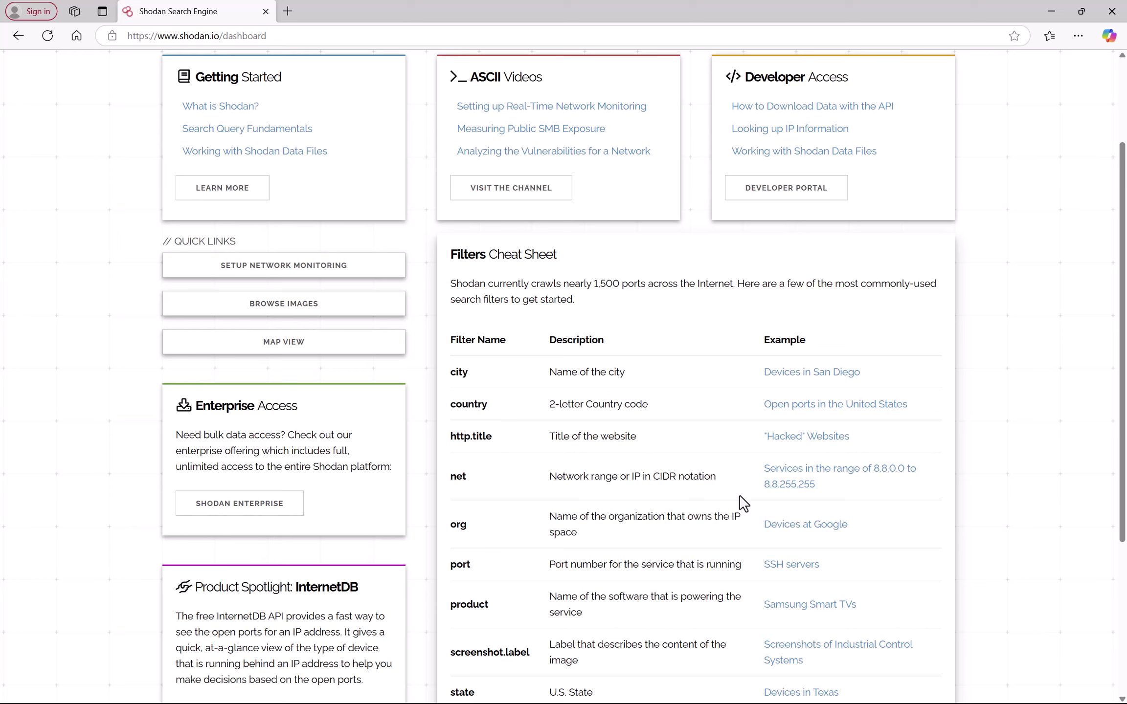
- Review the search filters cheat sheet on the Shodan dashboard, and open the Industrial Control Systems category under Explore
scroll(744, 504, down, 1)
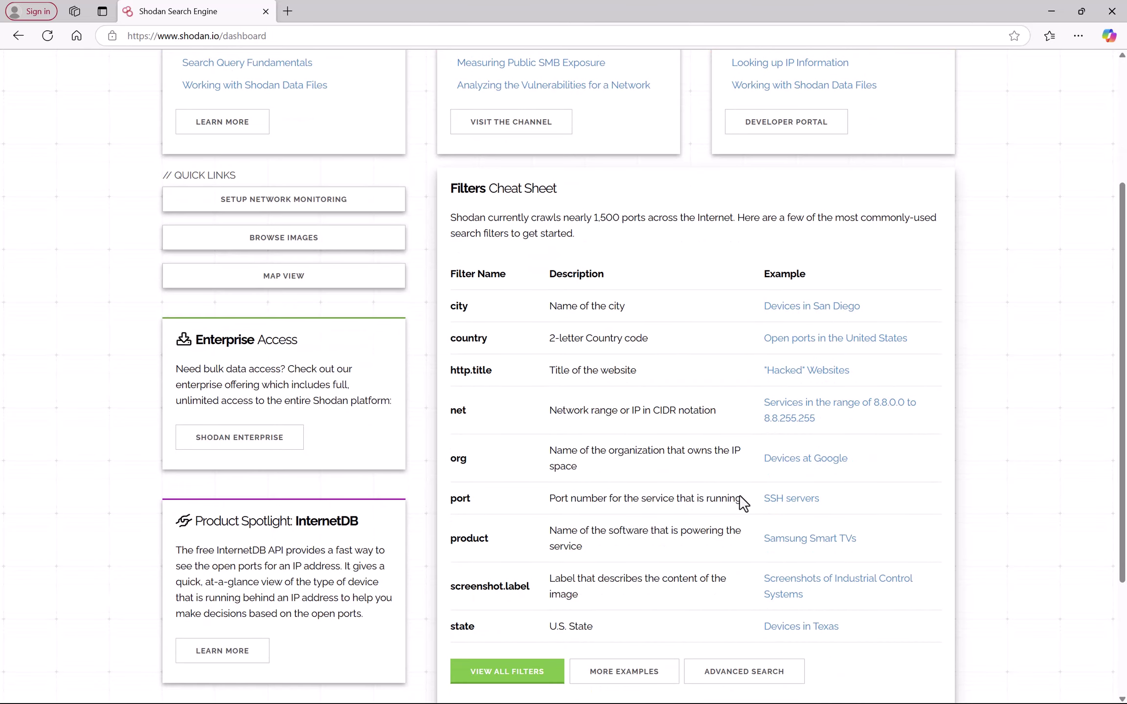
scroll(743, 504, up, 3)
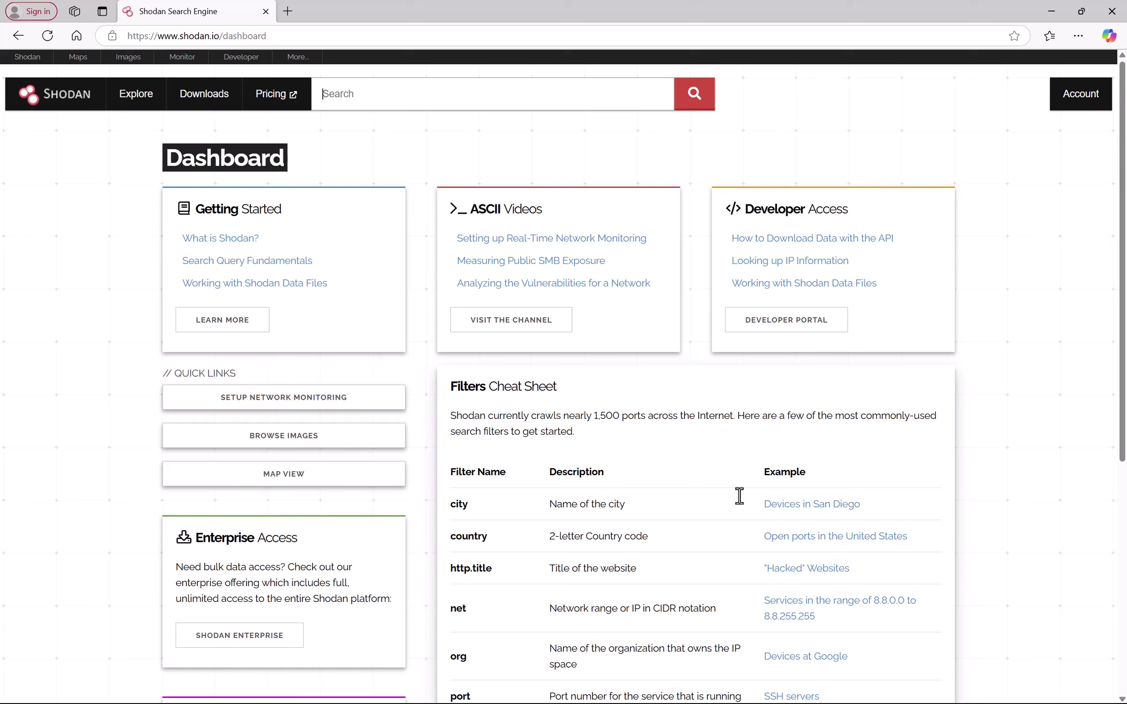
click(145, 103)
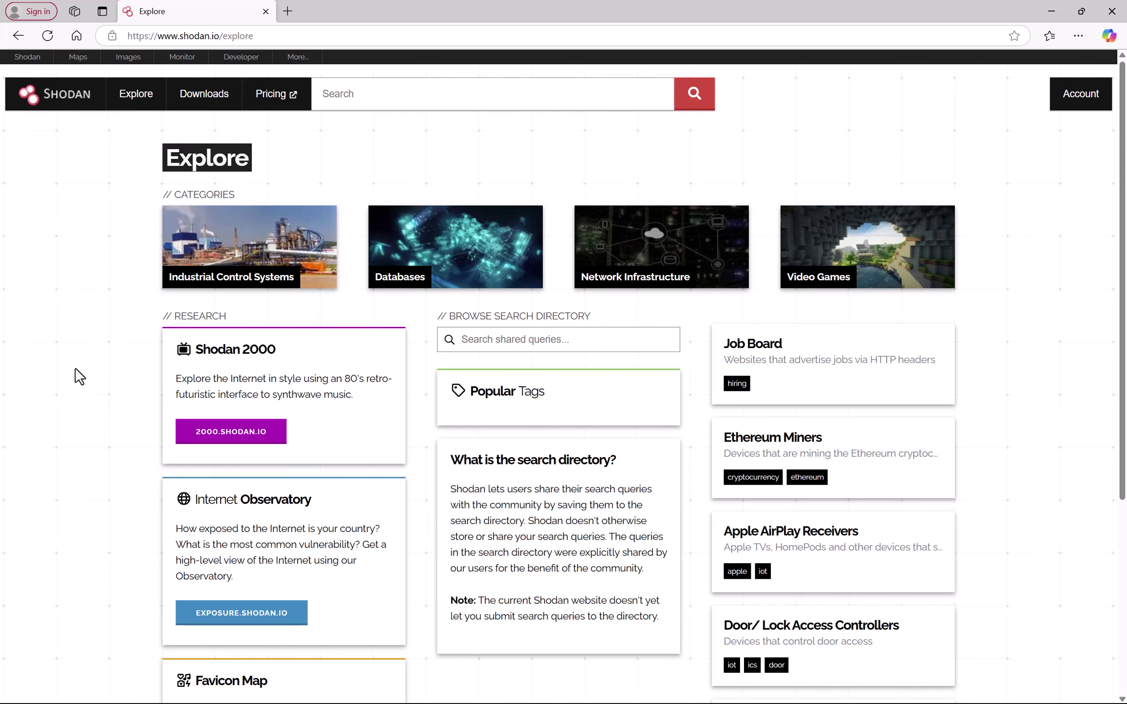
click(18, 36)
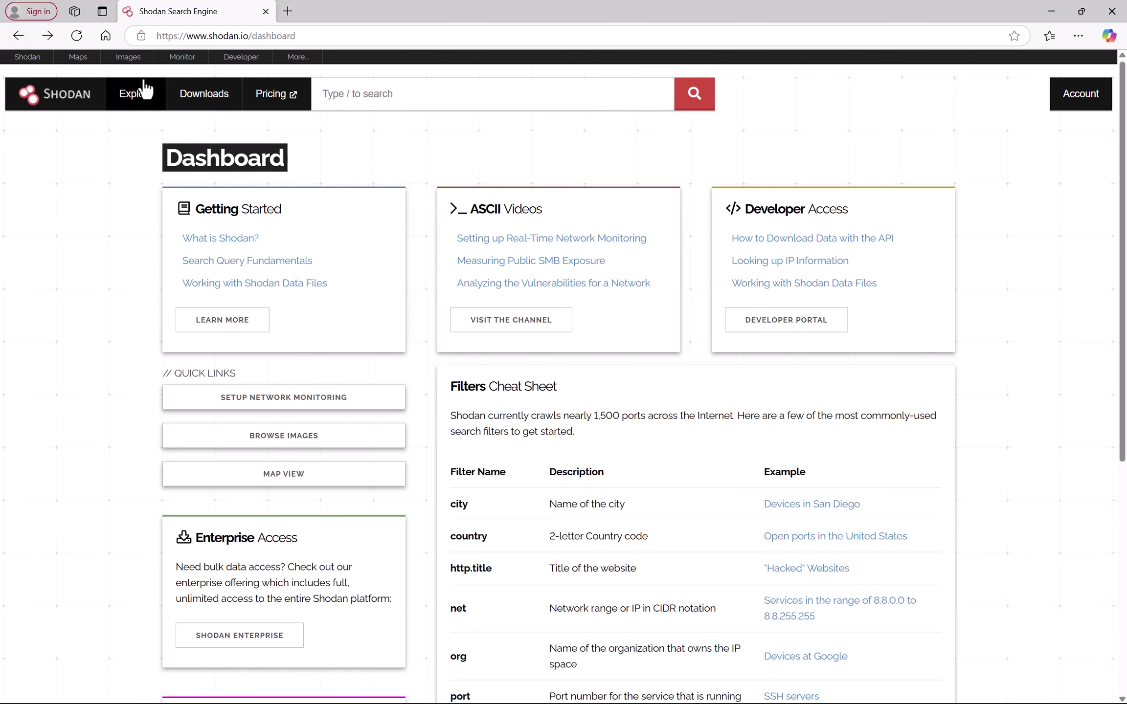
click(48, 35)
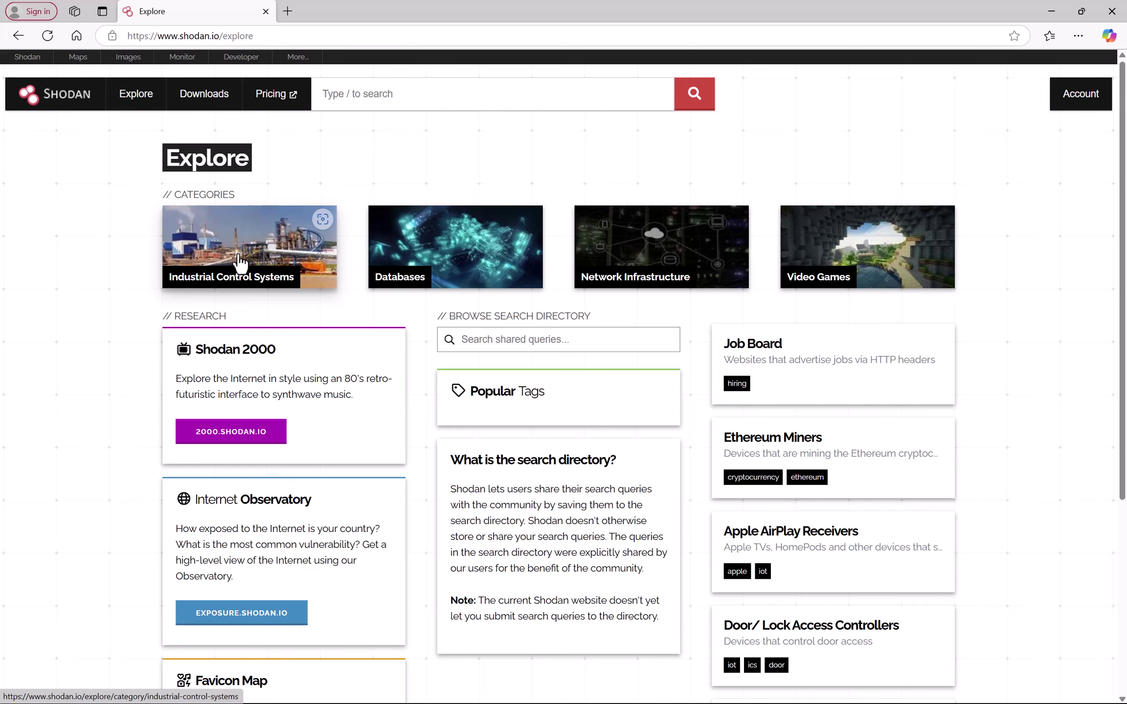
click(213, 264)
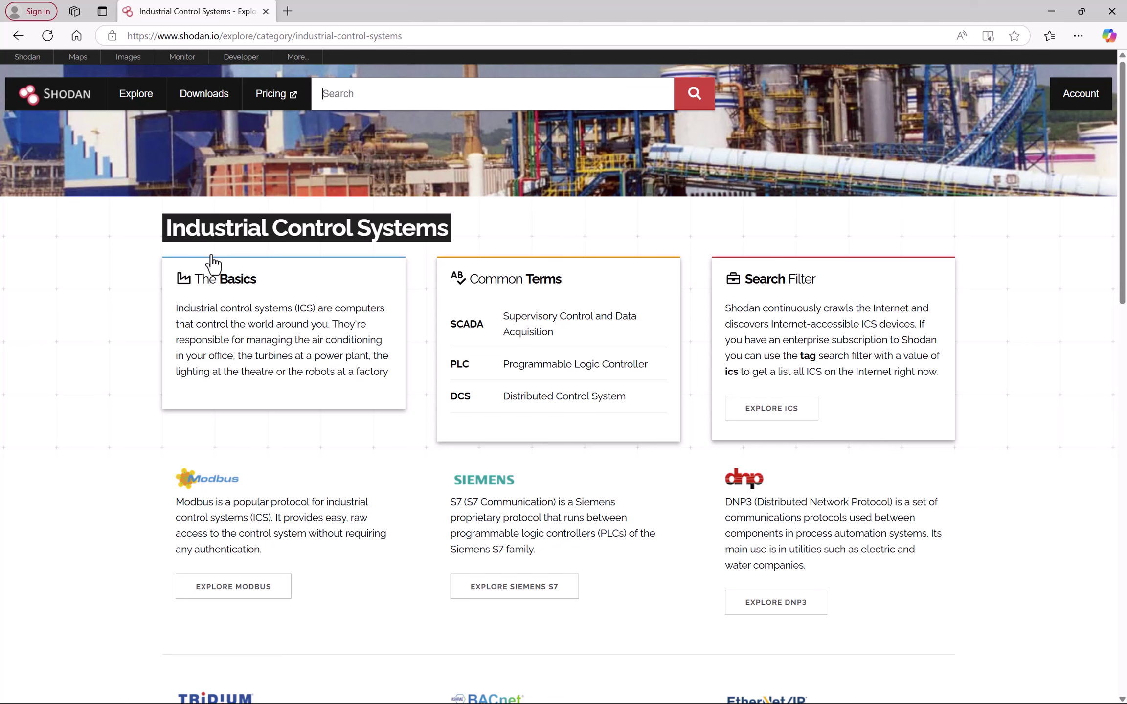
- Look through the listed industrial protocols and open the Modbus device search for port 502
scroll(73, 327, down, 3)
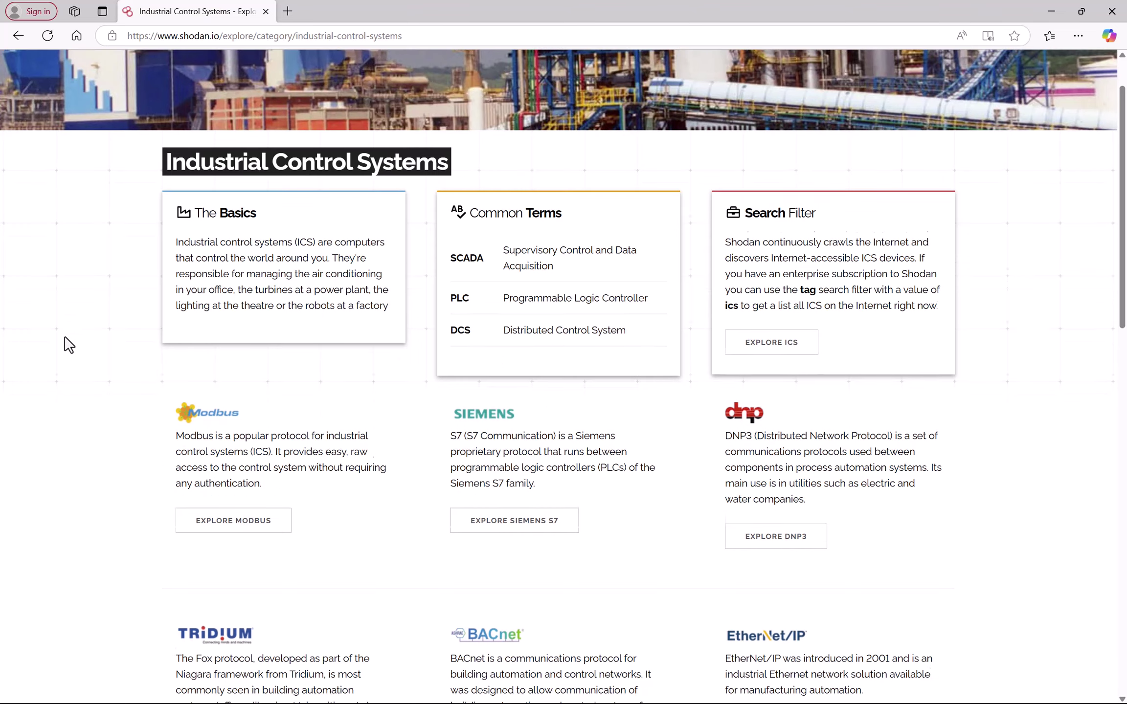
scroll(55, 367, down, 2)
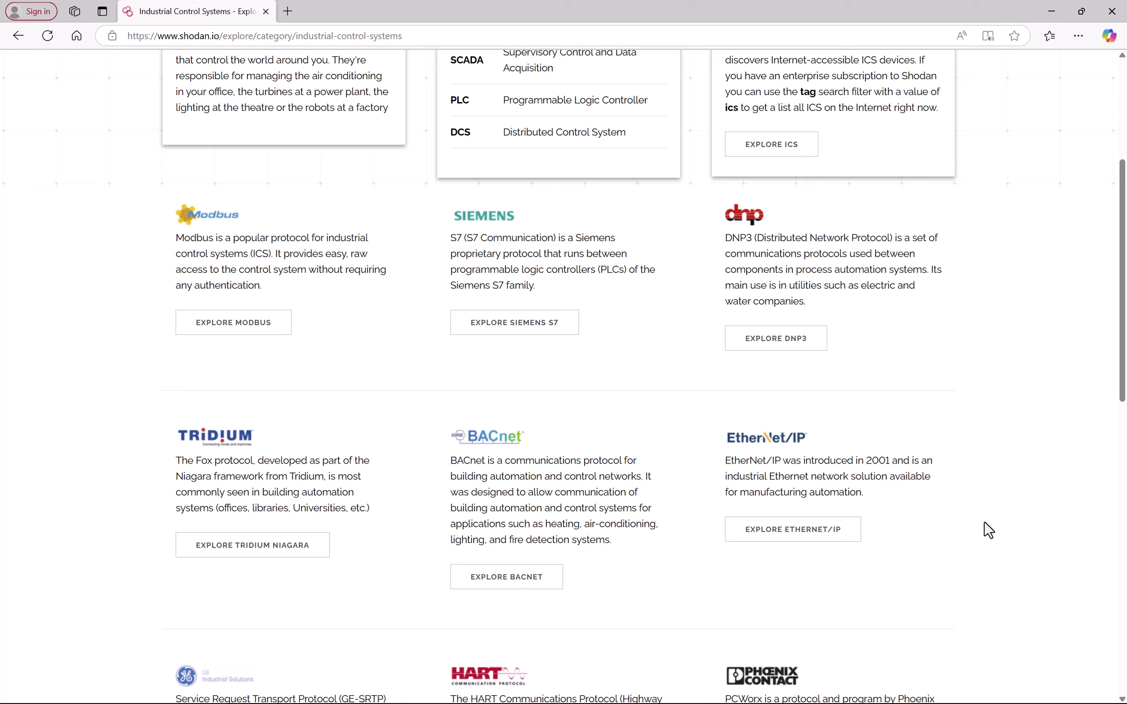
scroll(979, 495, down, 15)
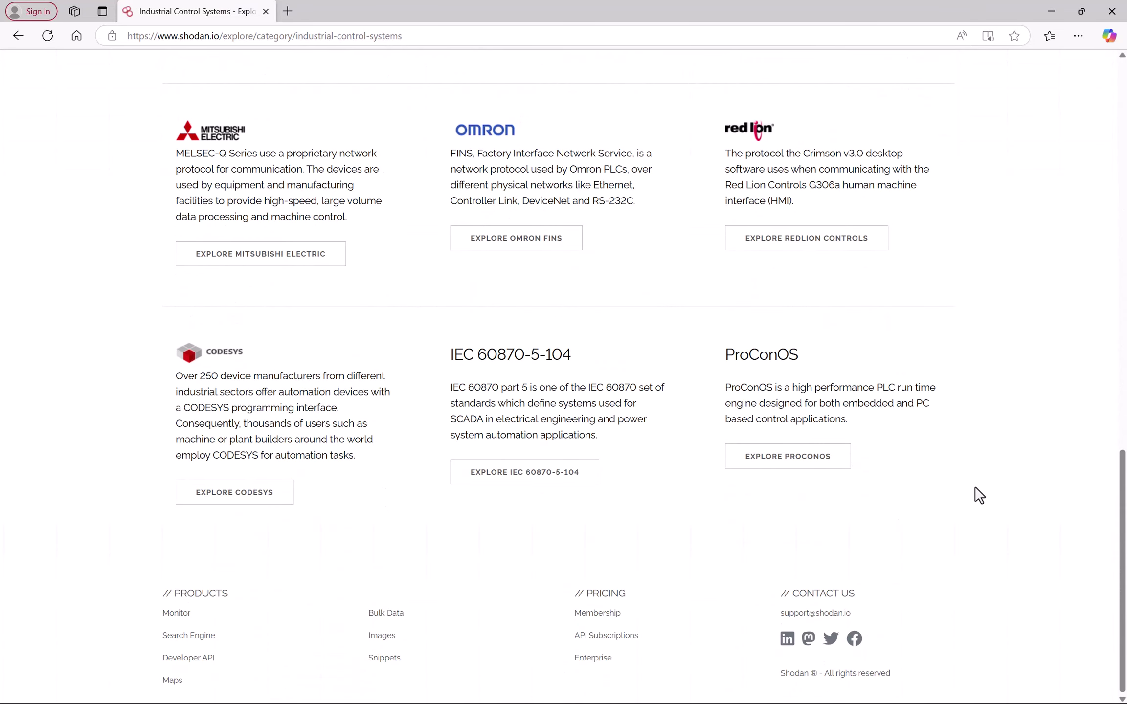
scroll(980, 495, up, 12)
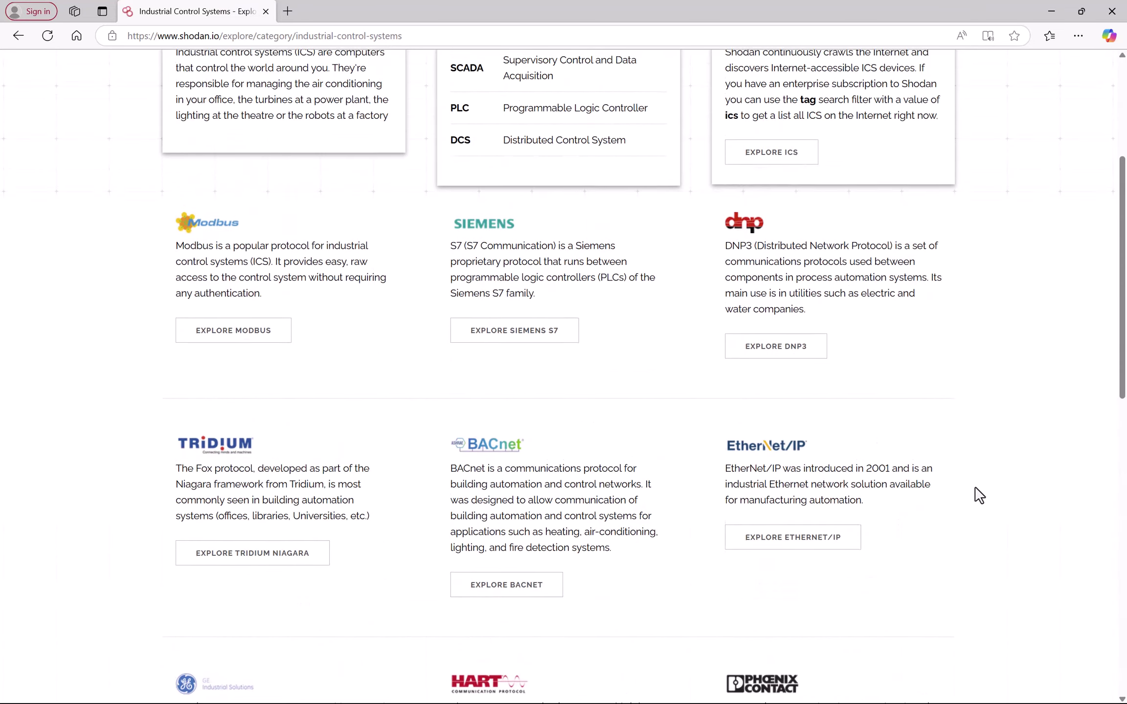
scroll(980, 496, up, 5)
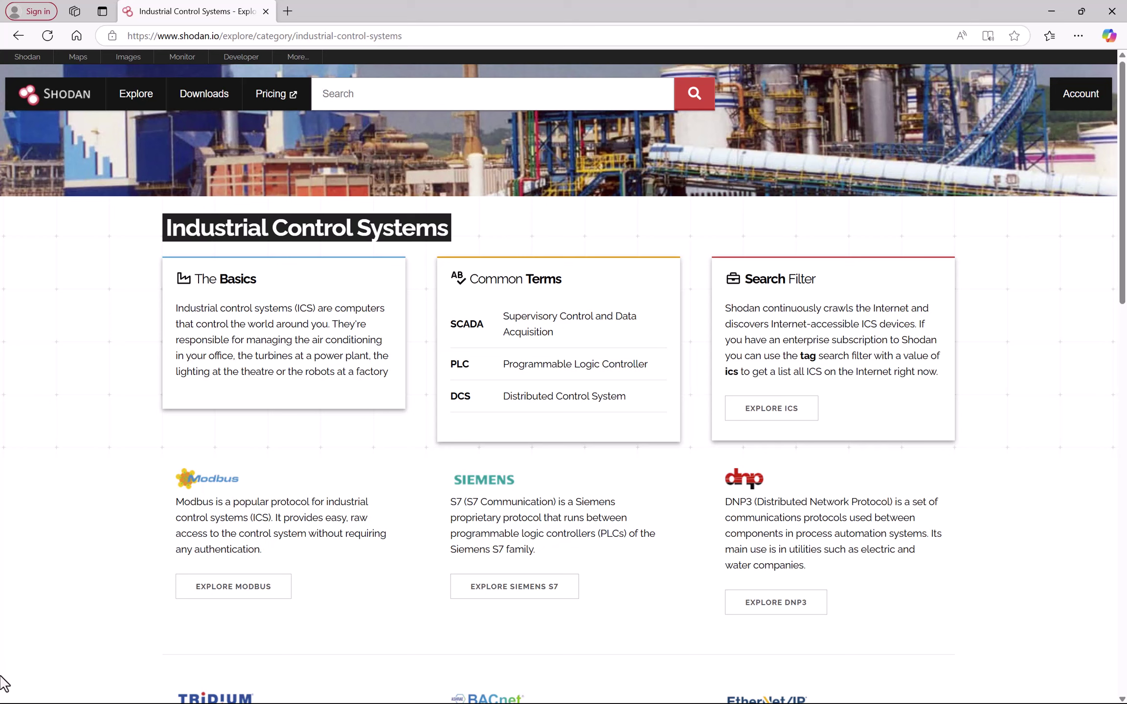
click(247, 598)
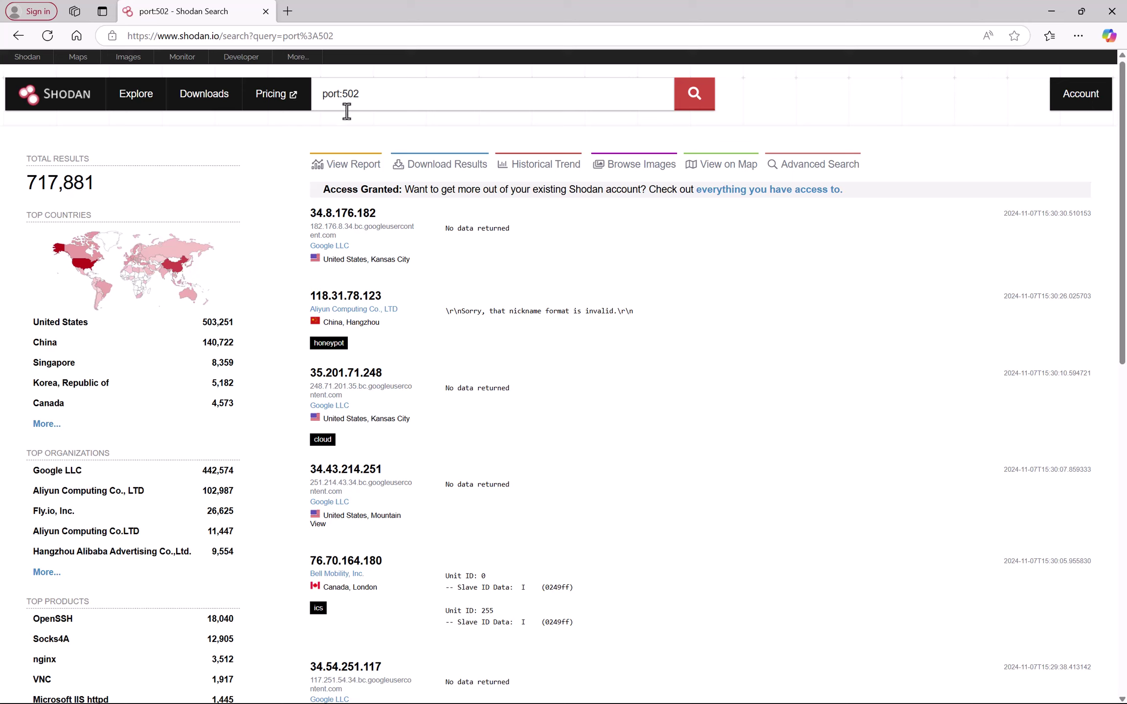
- Examine the port 502 results, including top countries, organizations, products, operating systems and the individual host entries tagged honeypot or ics
scroll(252, 142, down, 1)
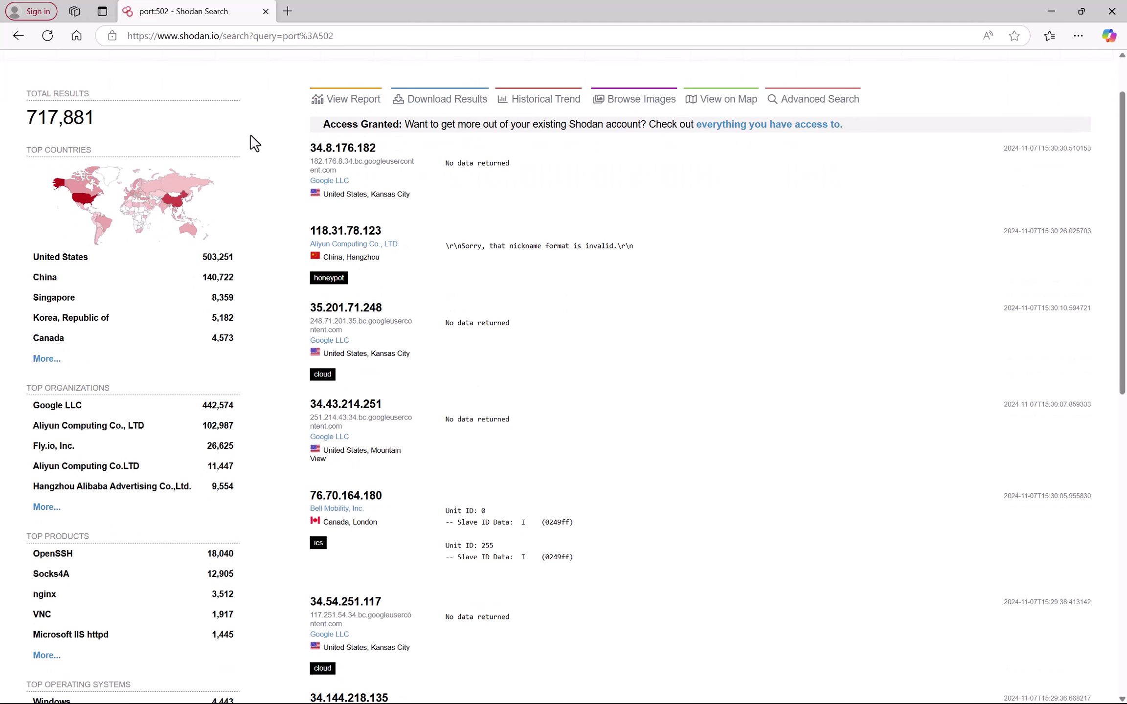
scroll(252, 162, down, 1)
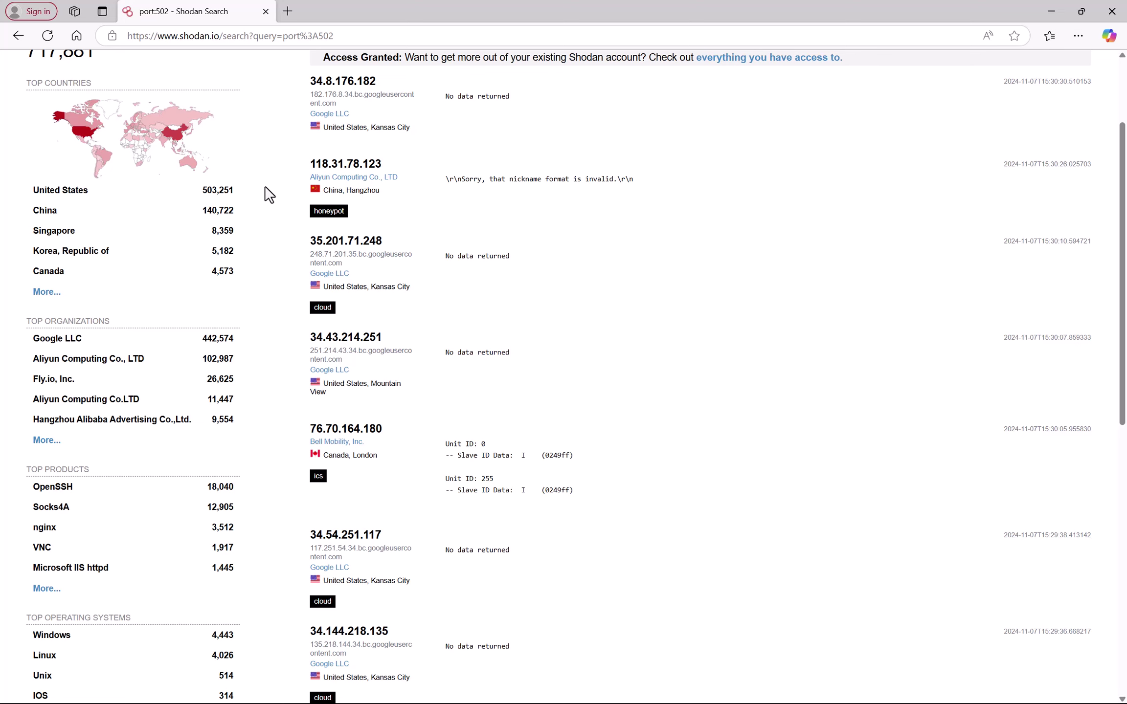
scroll(269, 195, down, 1)
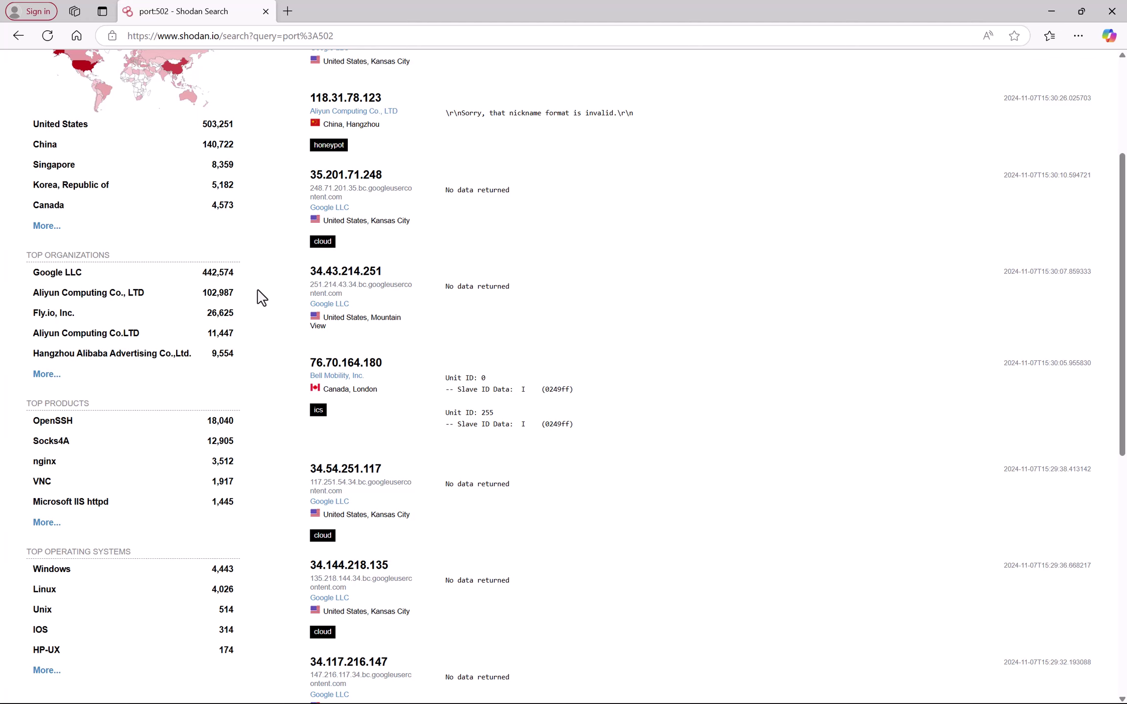
scroll(262, 297, down, 3)
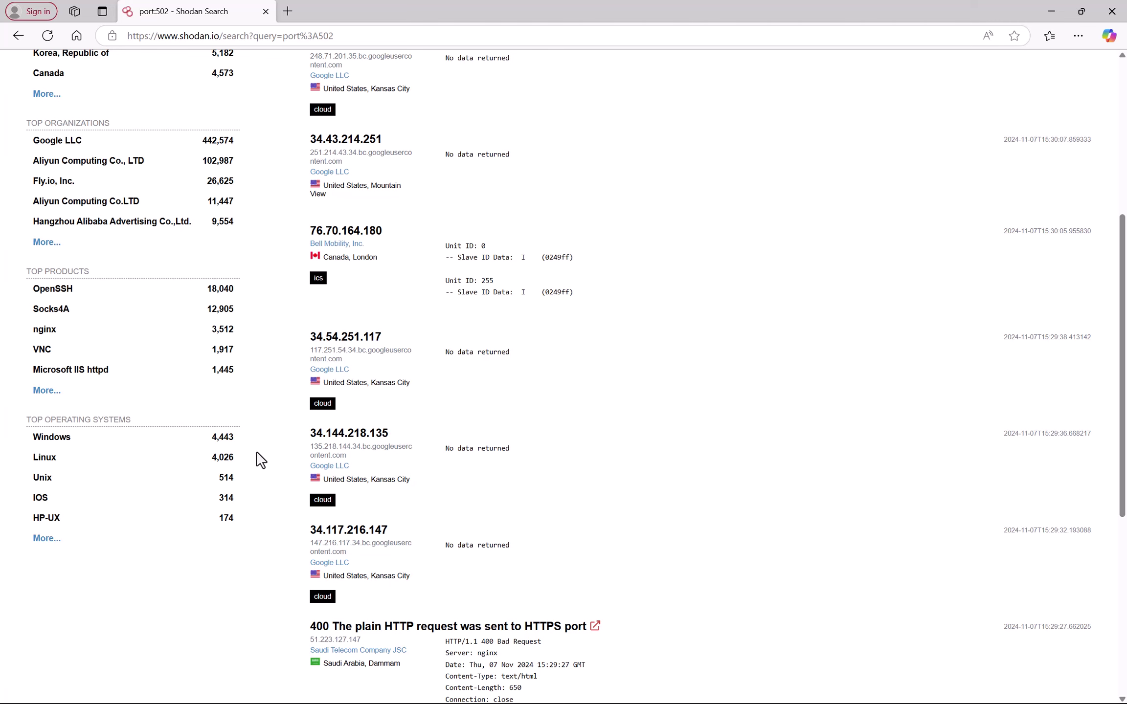
scroll(259, 459, up, 5)
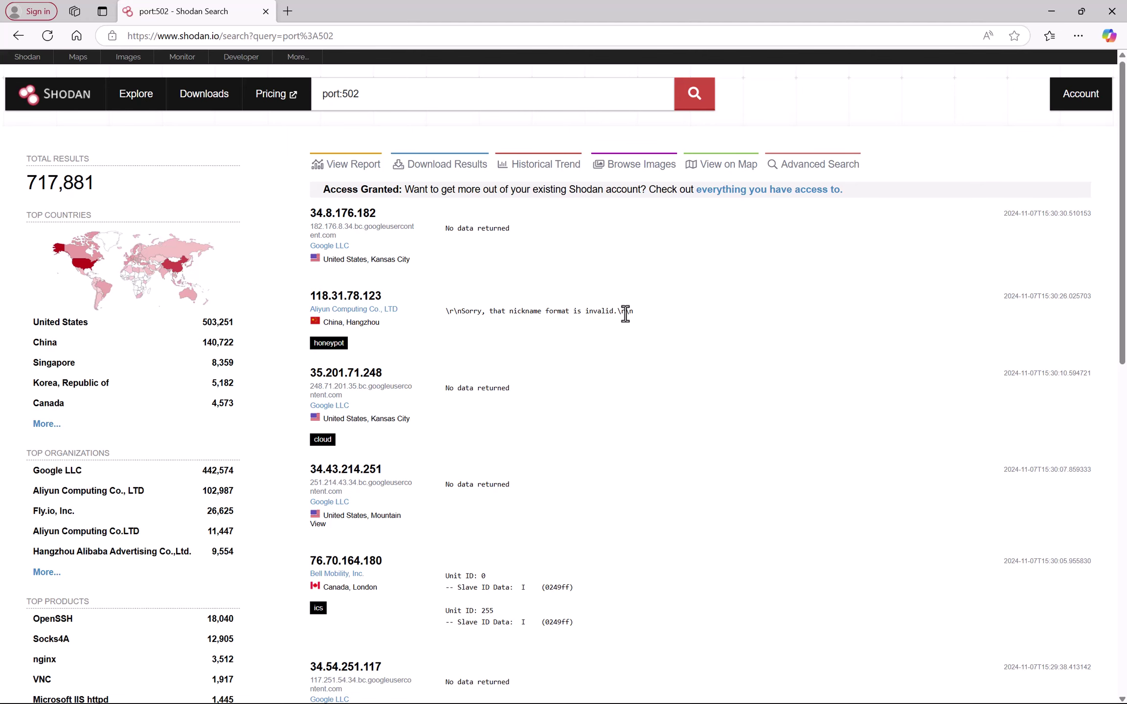
scroll(609, 427, down, 1)
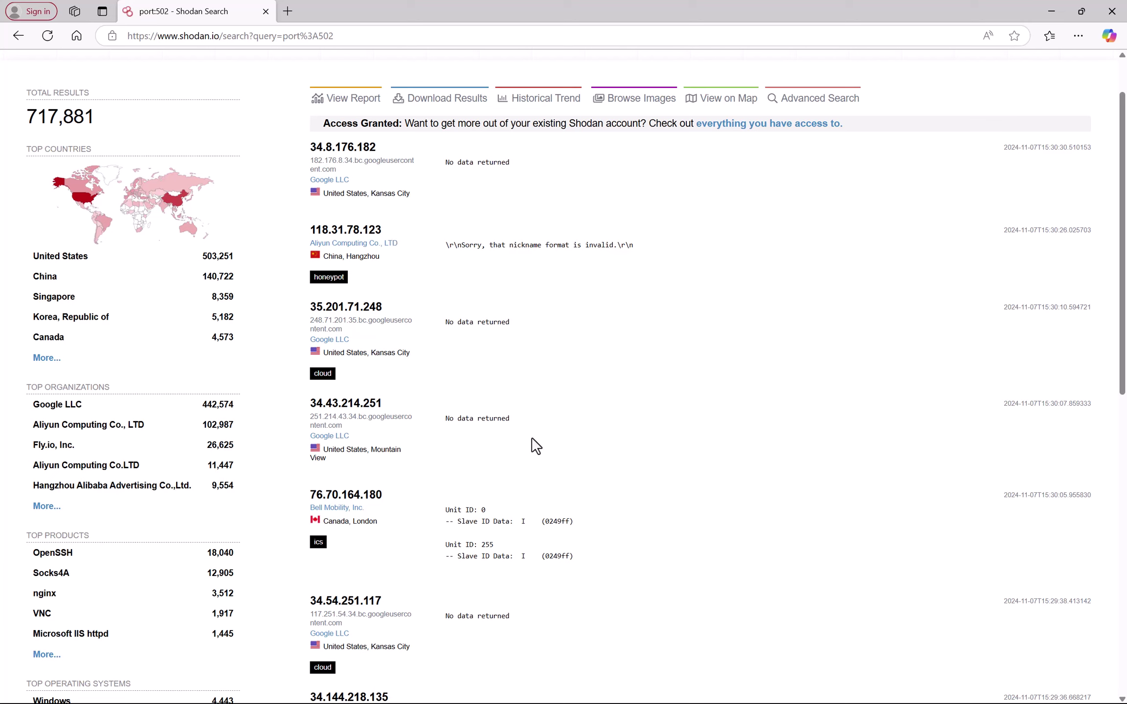
scroll(538, 448, down, 3)
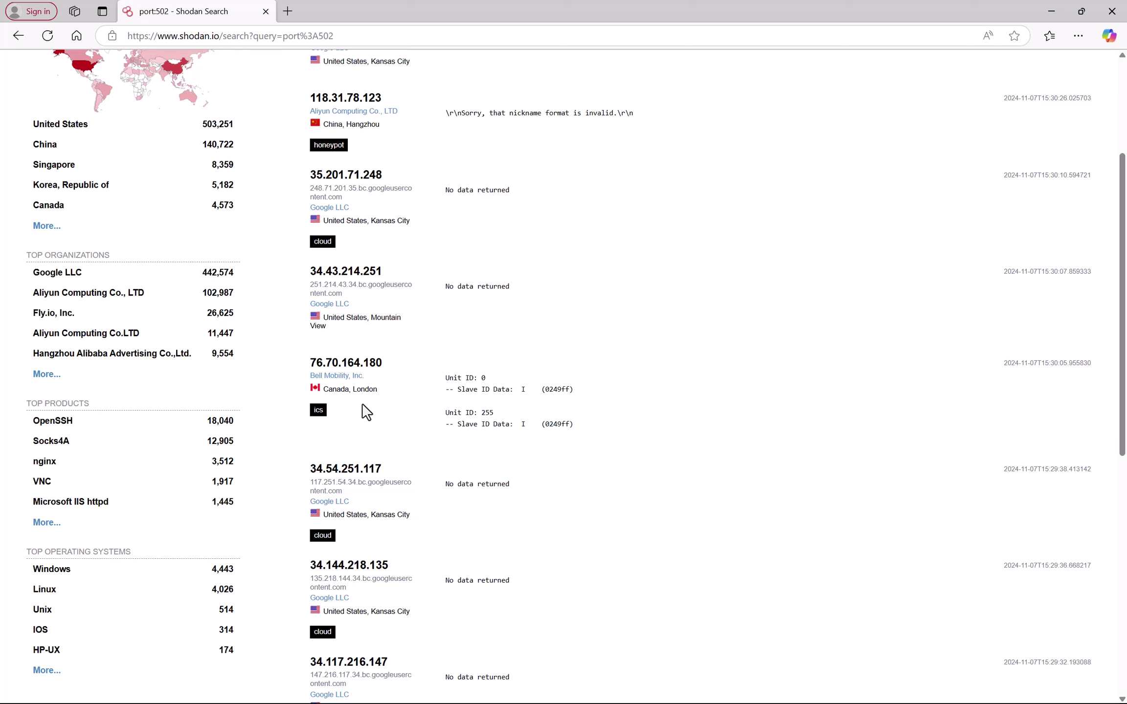
scroll(367, 412, up, 4)
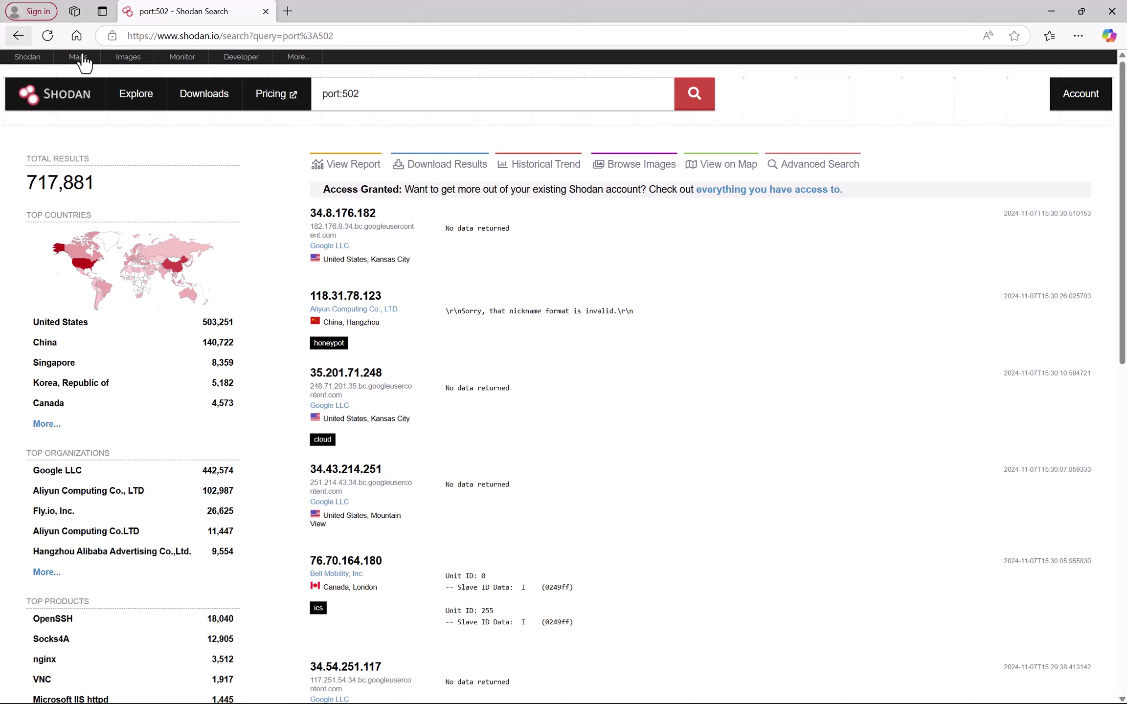
- Return to the Industrial Control Systems category through Explore and open the Siemens S7 device search for port 102
click(139, 99)
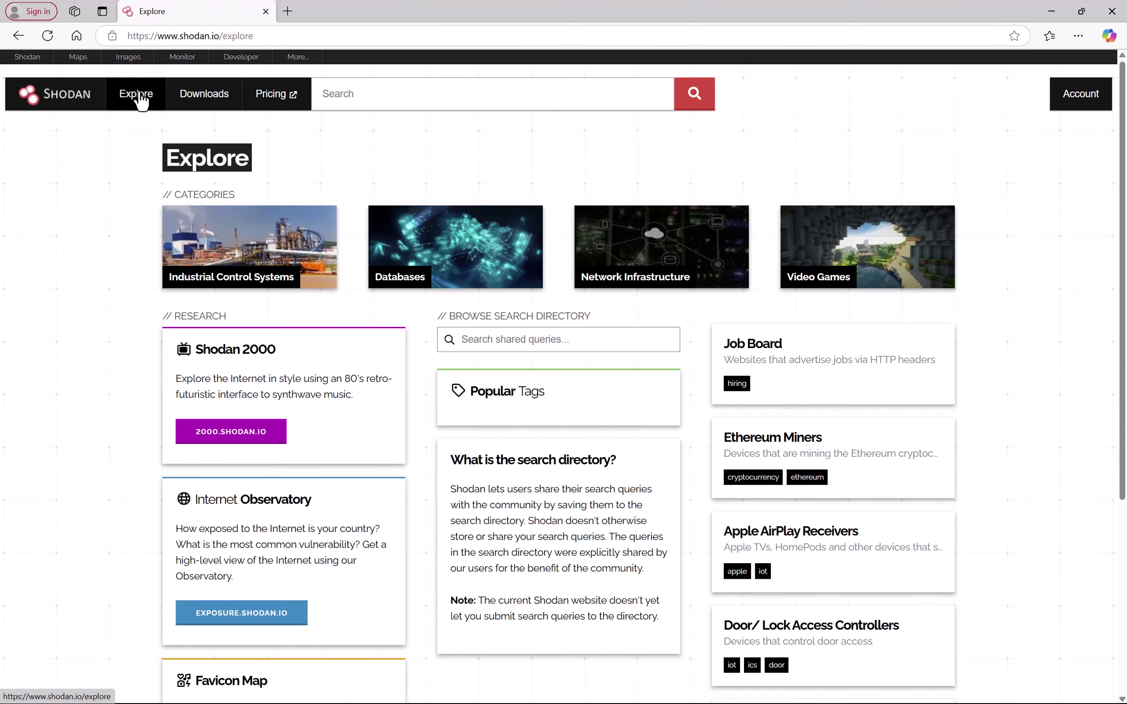
click(258, 240)
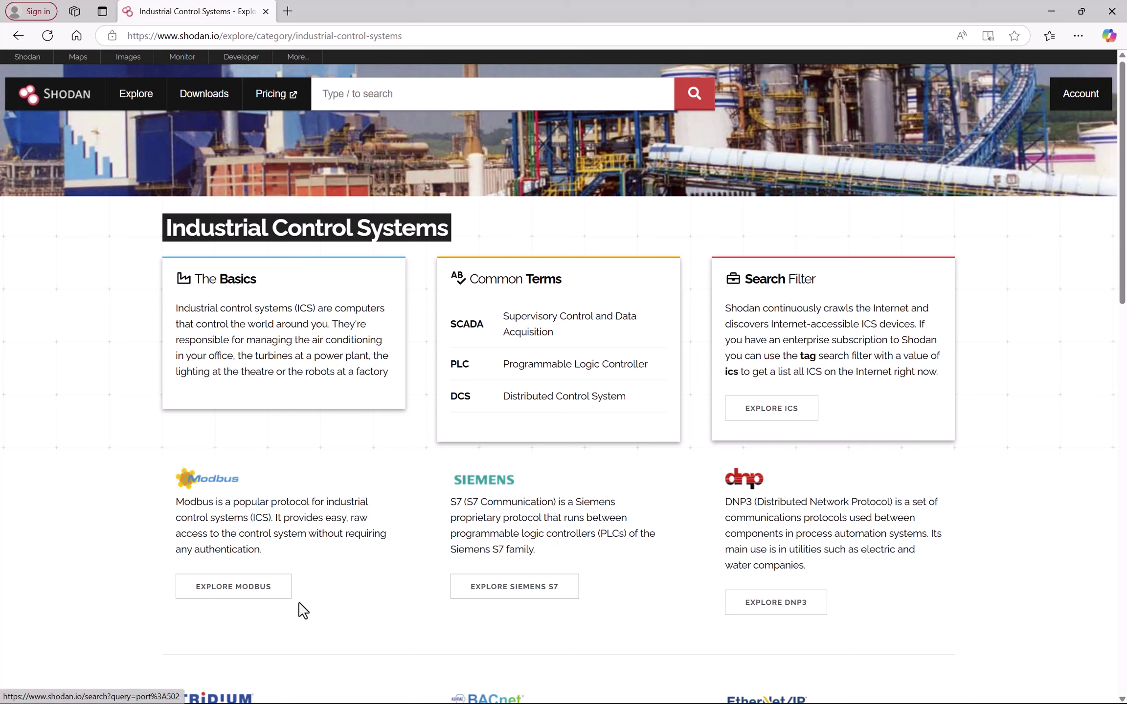
click(515, 588)
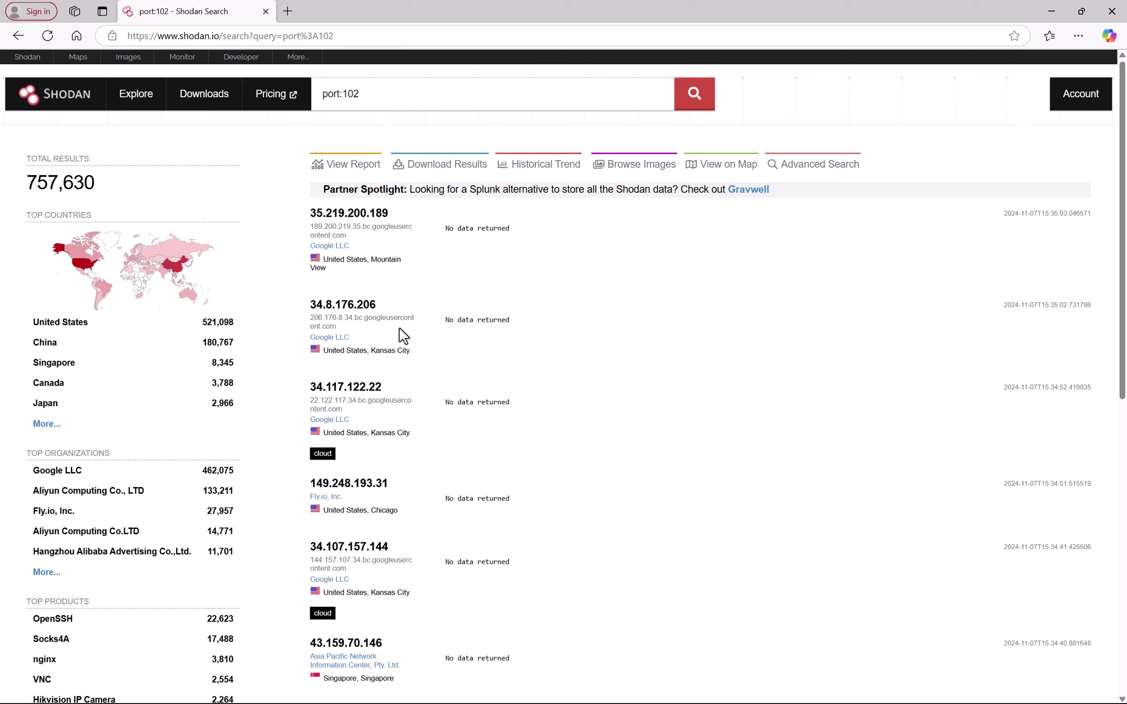
- Go through the port 102 results, continue to the second page and examine the device details of its ics-tagged host
scroll(402, 336, down, 5)
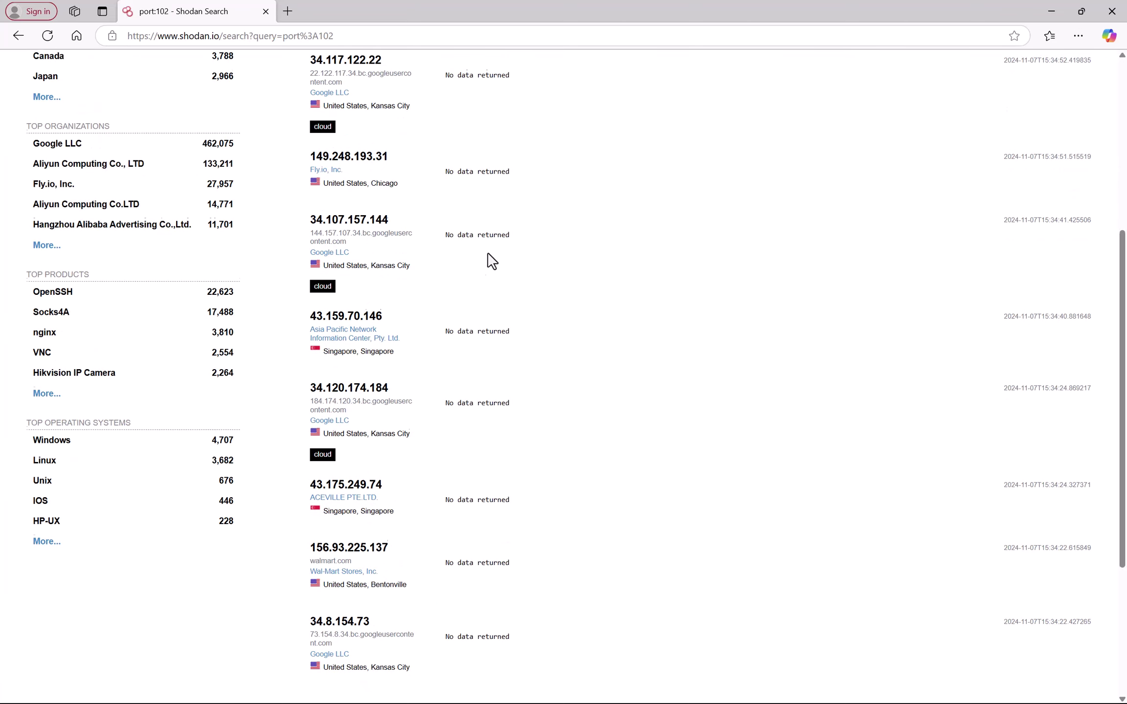
scroll(489, 264, down, 3)
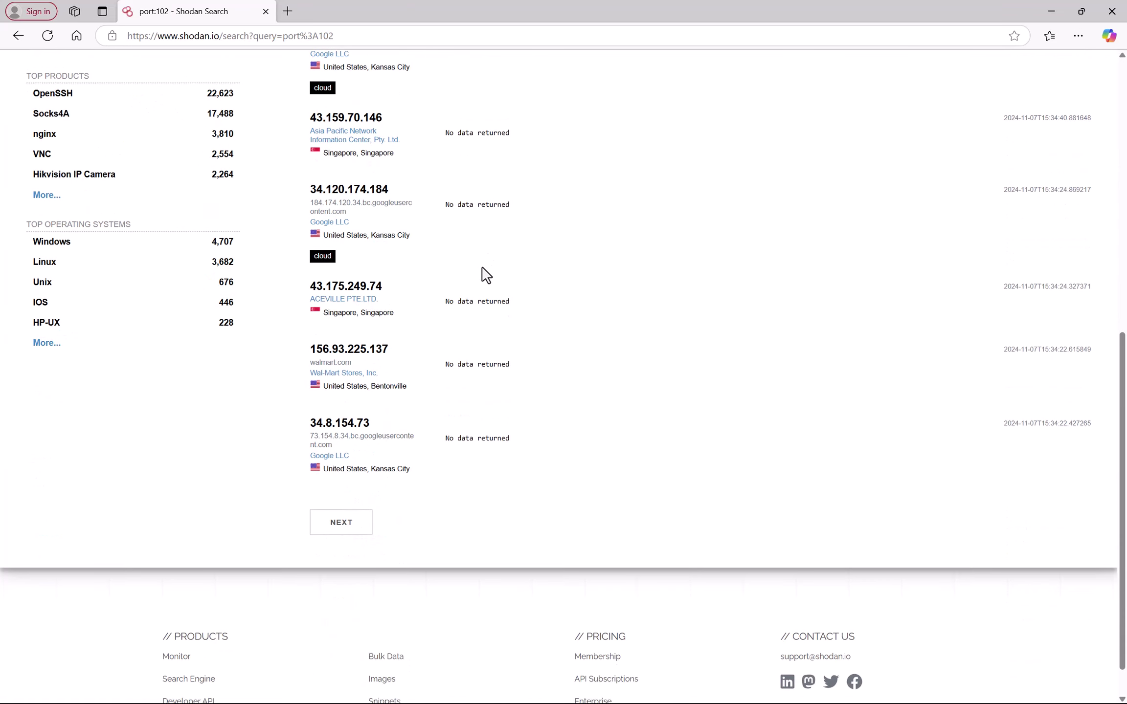
click(357, 521)
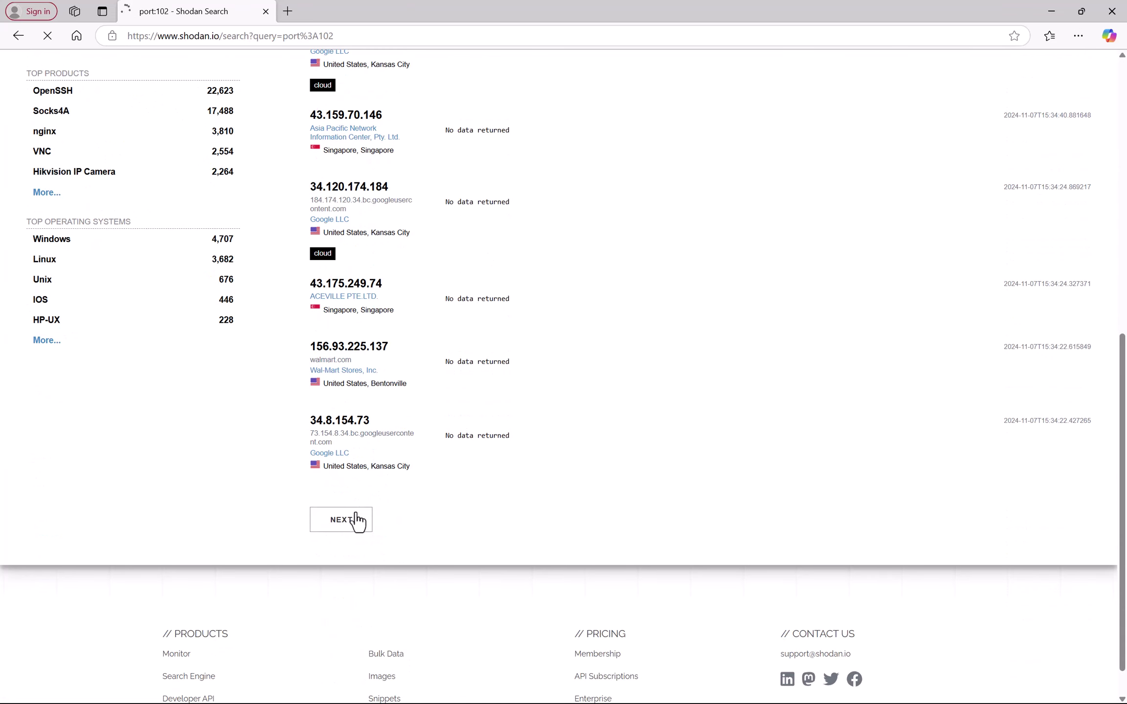
scroll(594, 383, down, 3)
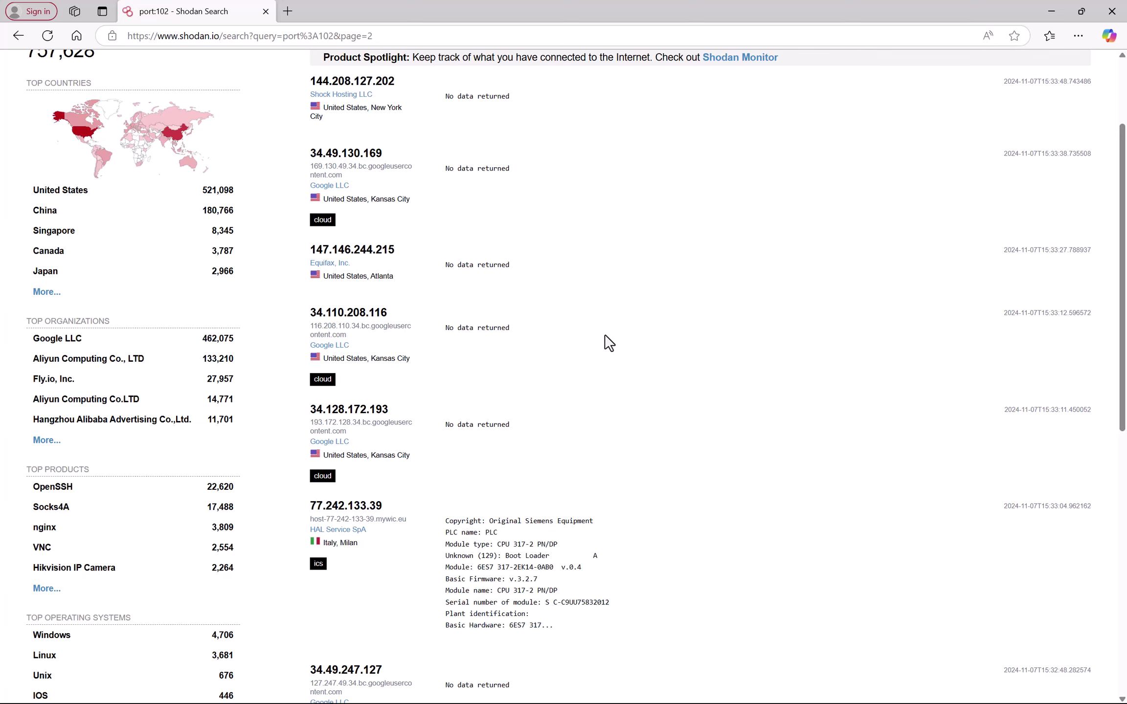
scroll(576, 390, down, 5)
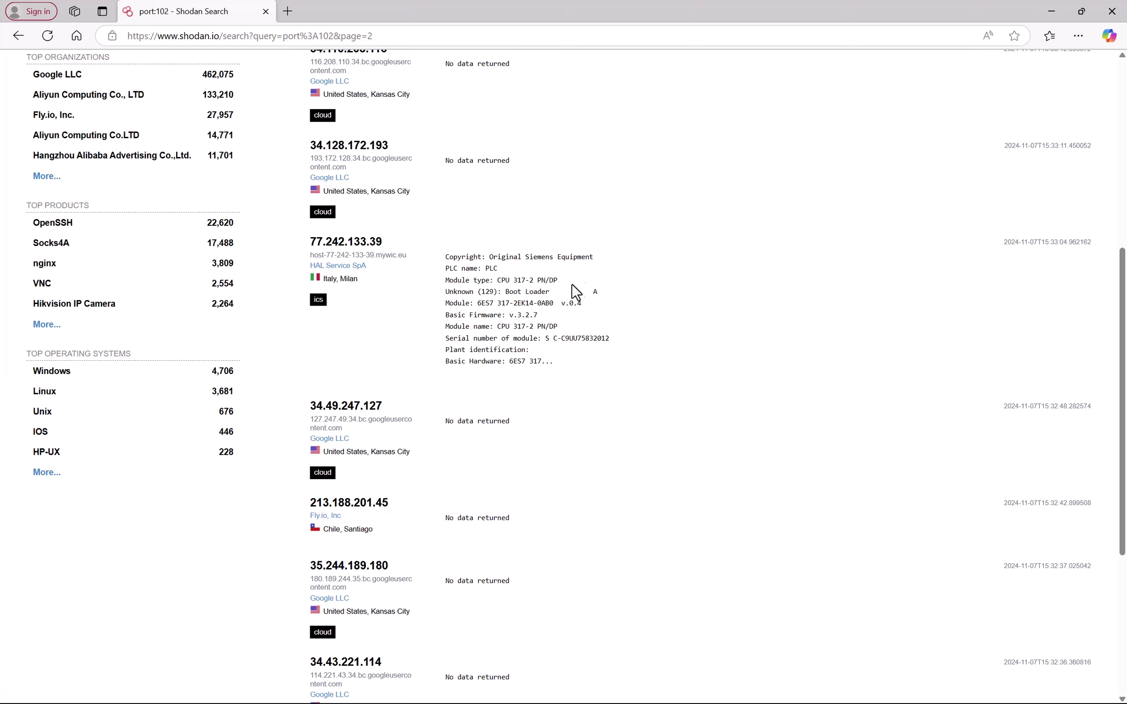
- Open the host page of the ics-tagged Siemens PLC in Milan, examine its general information and open ports, and return to the port 102 results
drag(536, 354, 444, 355)
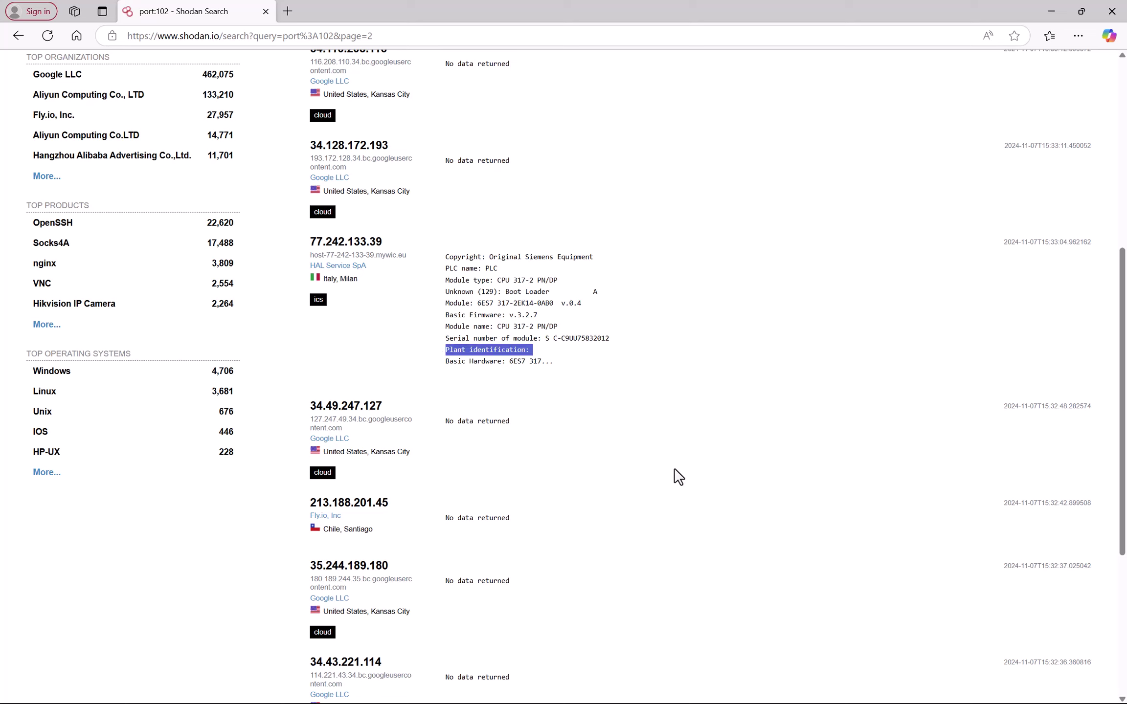
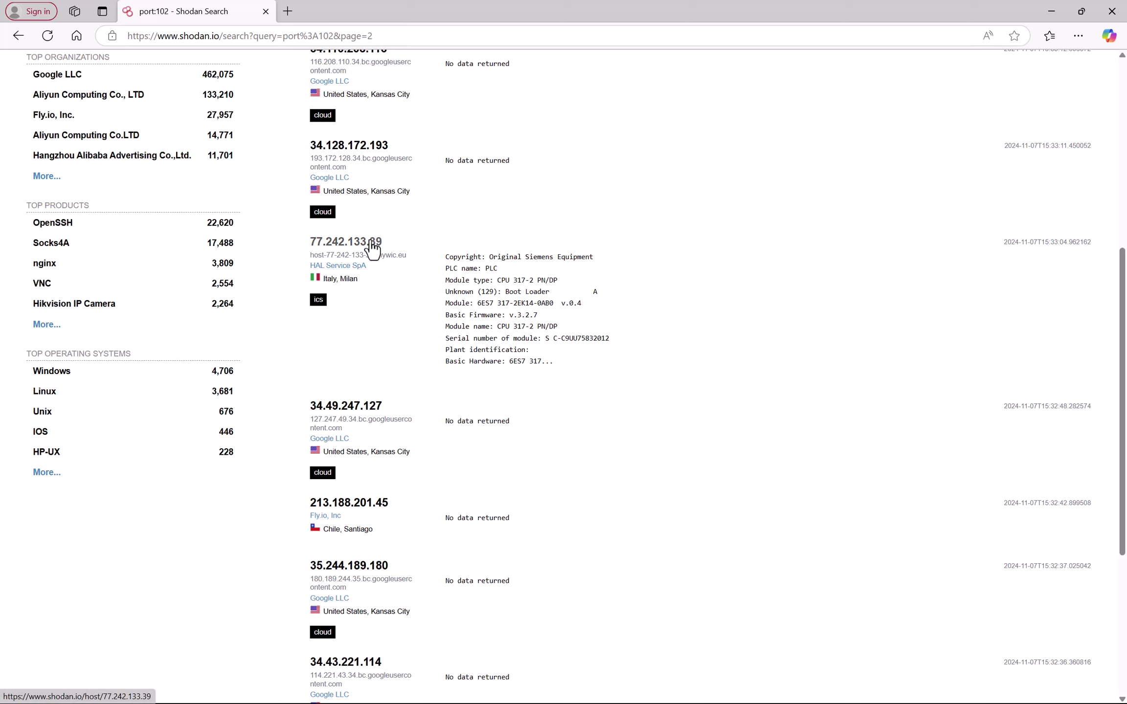
click(372, 245)
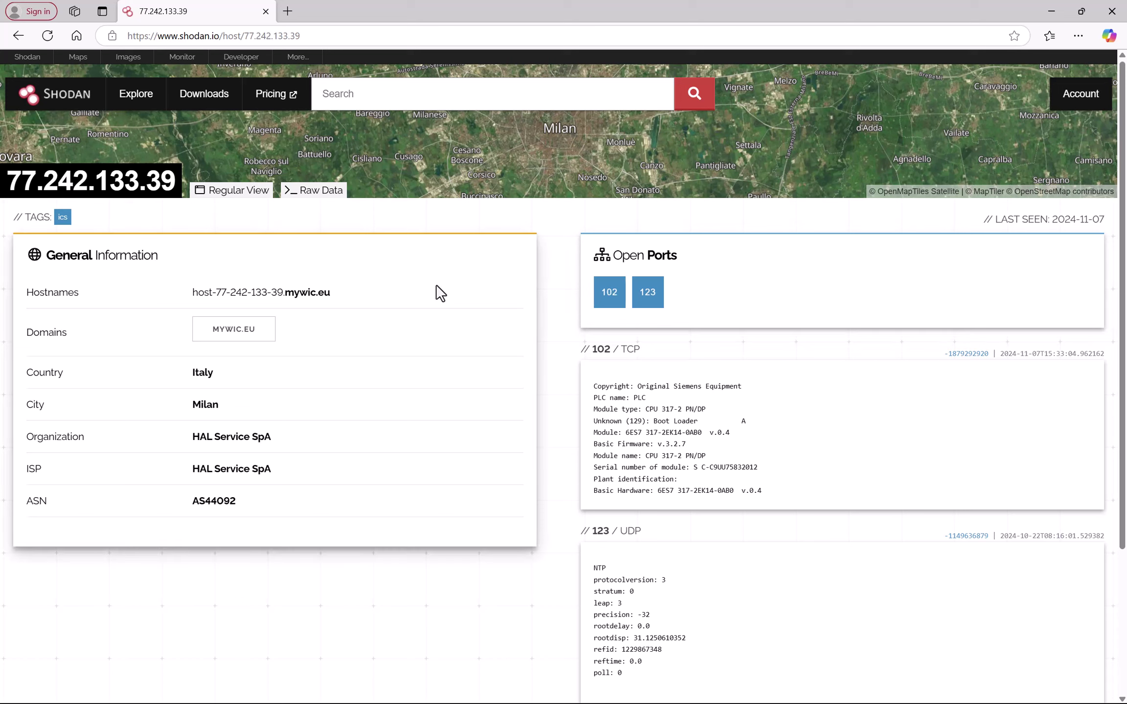
middle_click(566, 379)
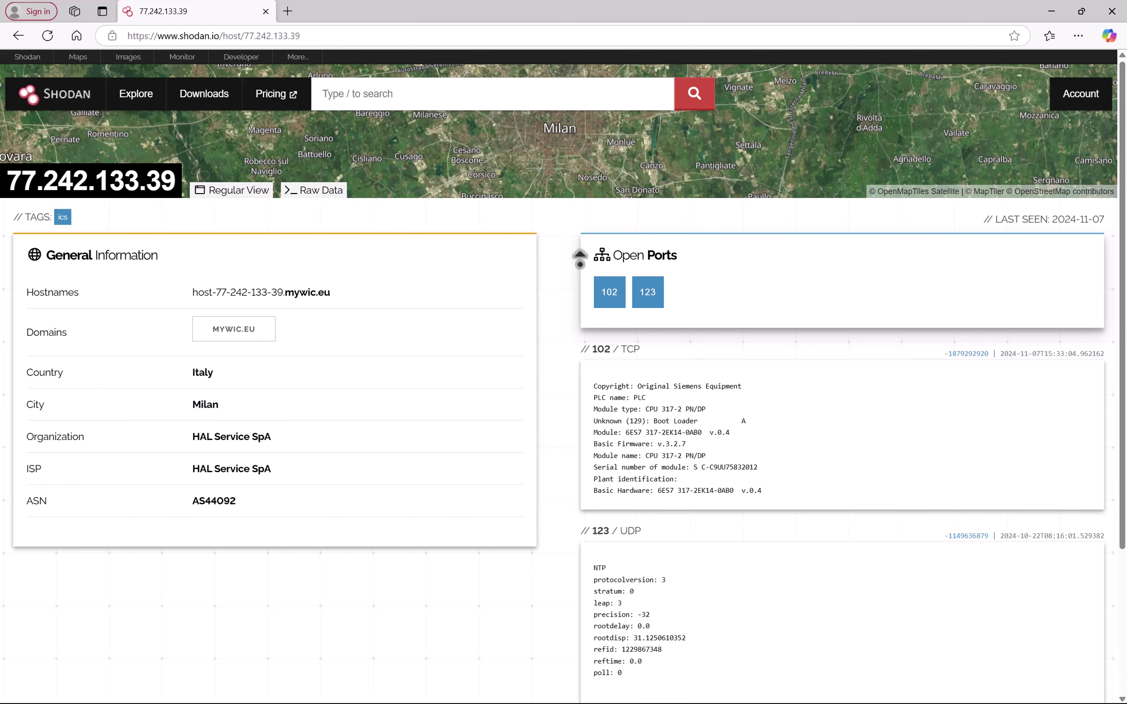
middle_click(250, 385)
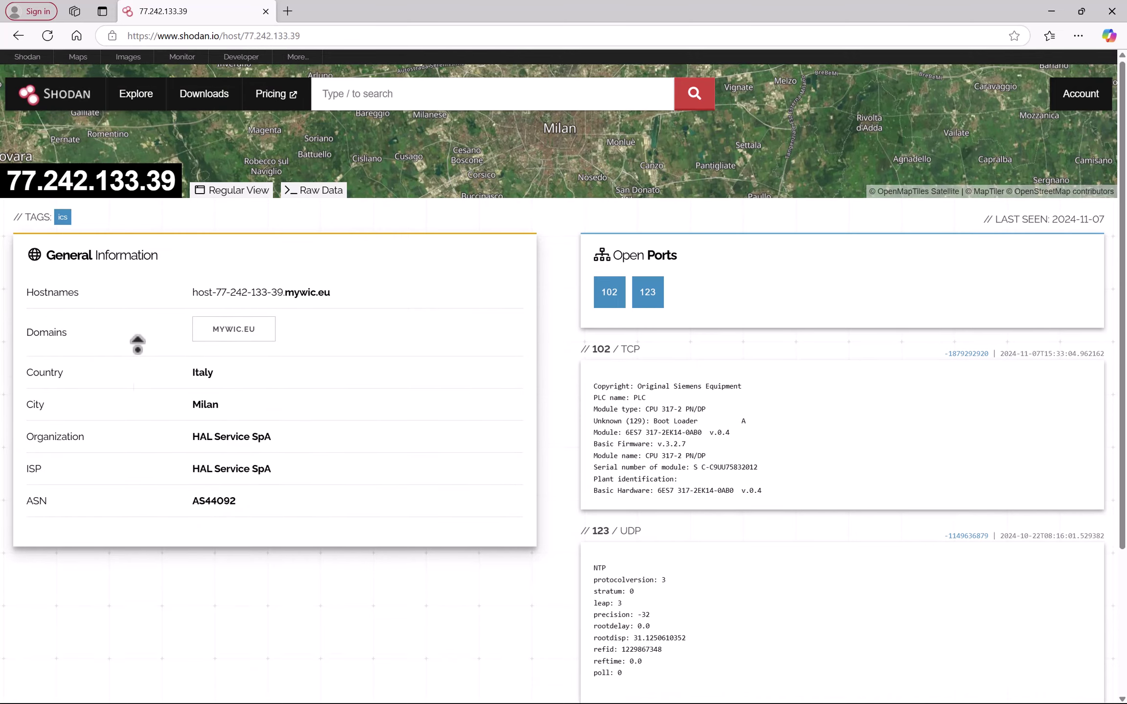
scroll(729, 293, up, 4)
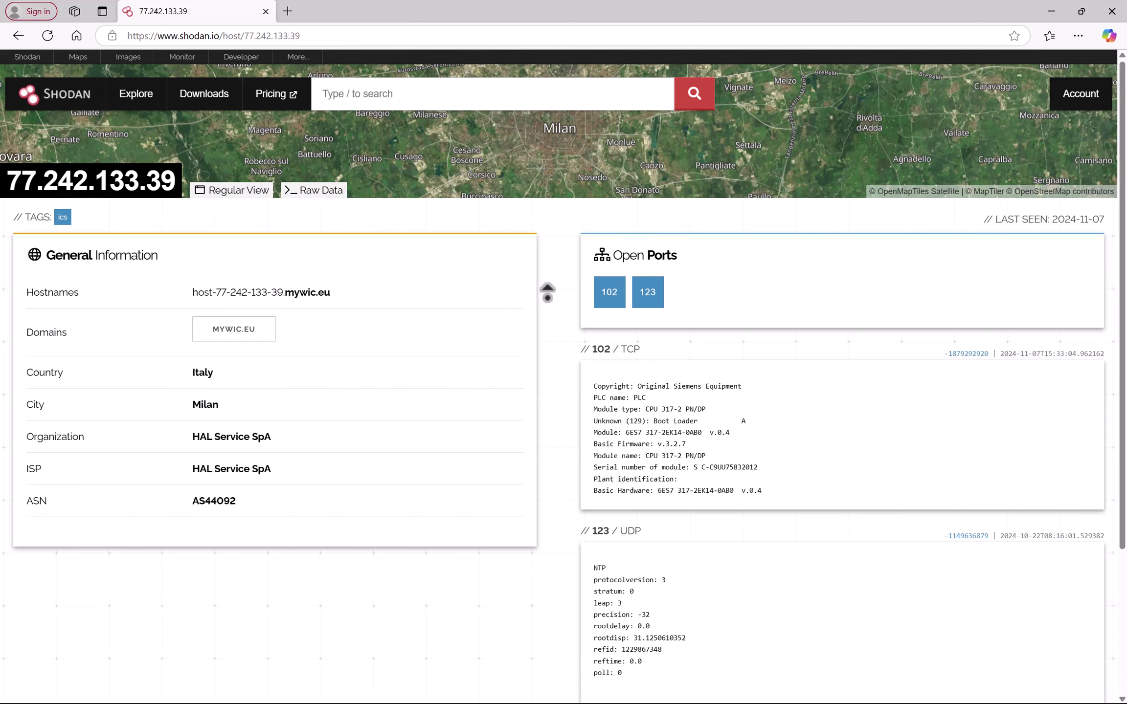
key(alt+Left)
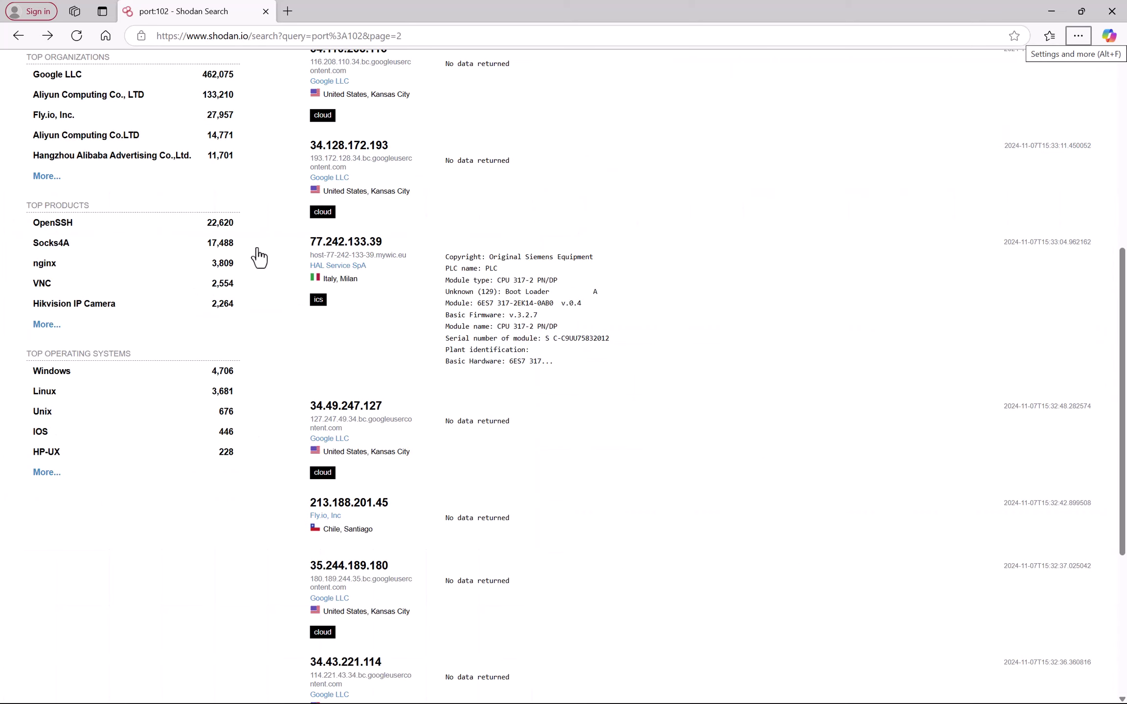
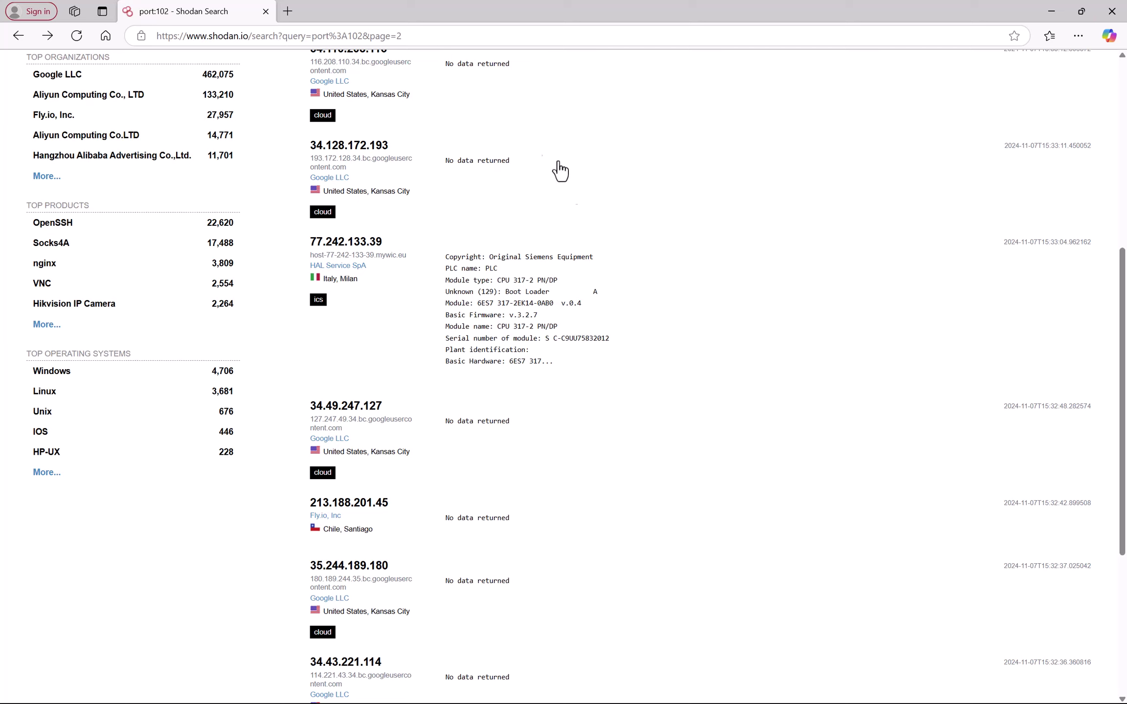
click(77, 36)
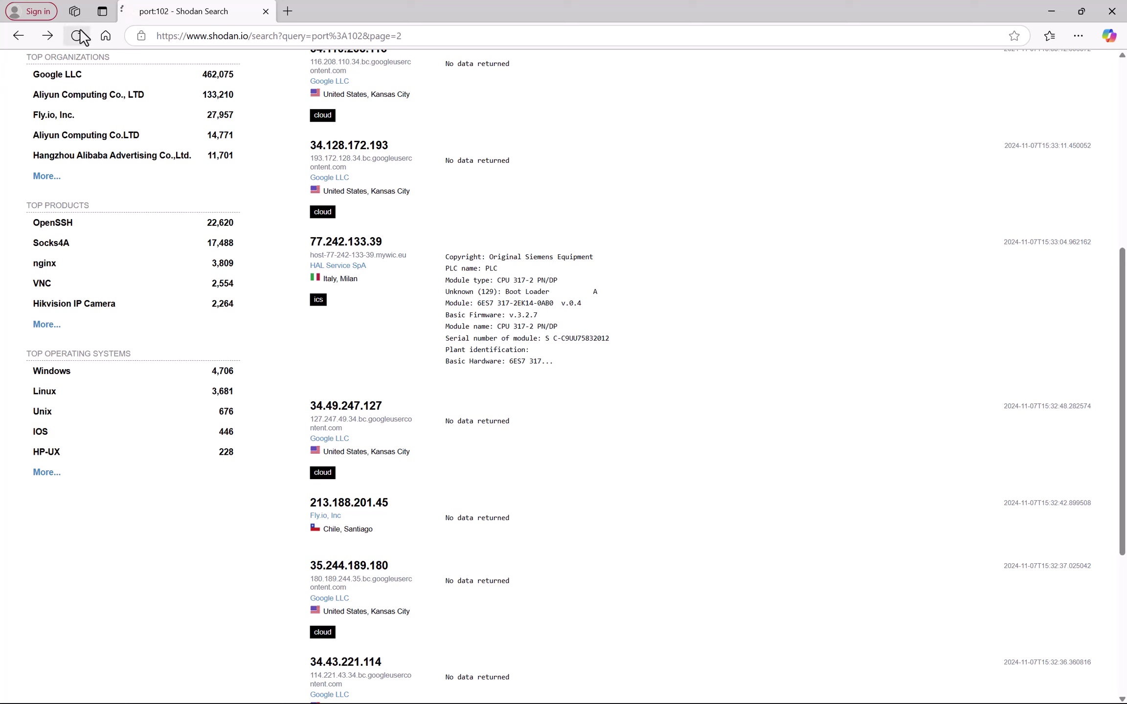
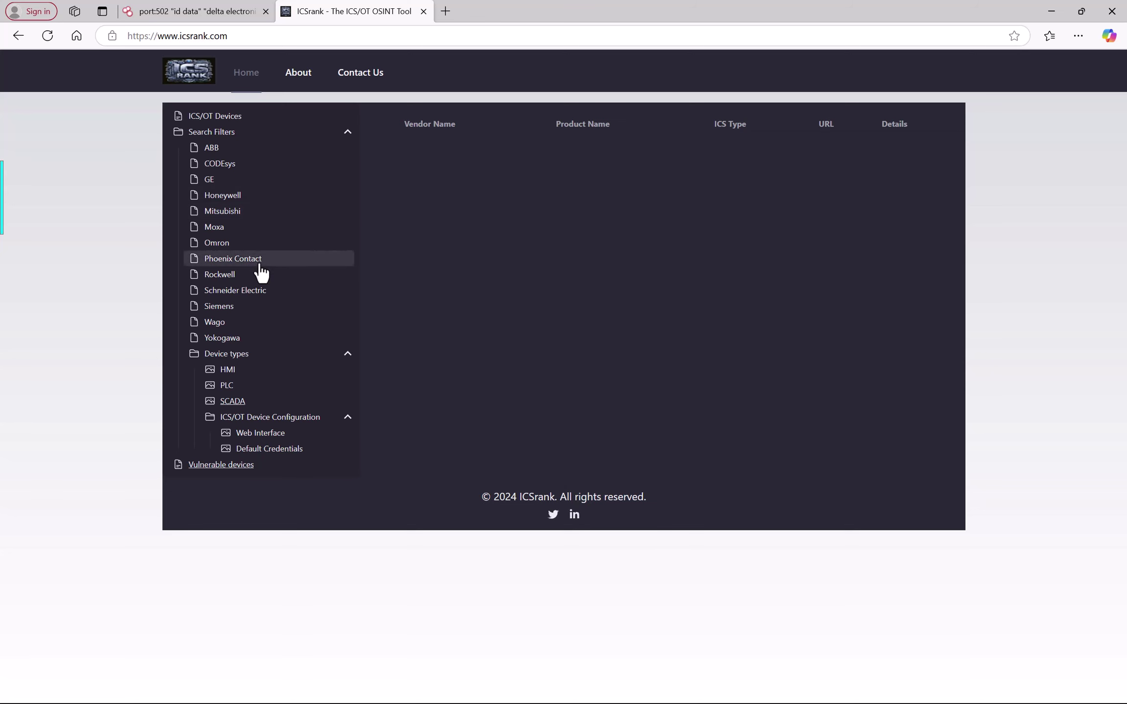
- Filter the ICSrank list to Rockwell devices, view the Shodan search for Micro 820 model 2080-LC20-20AWB in a new tab, and return to ICSrank
click(219, 279)
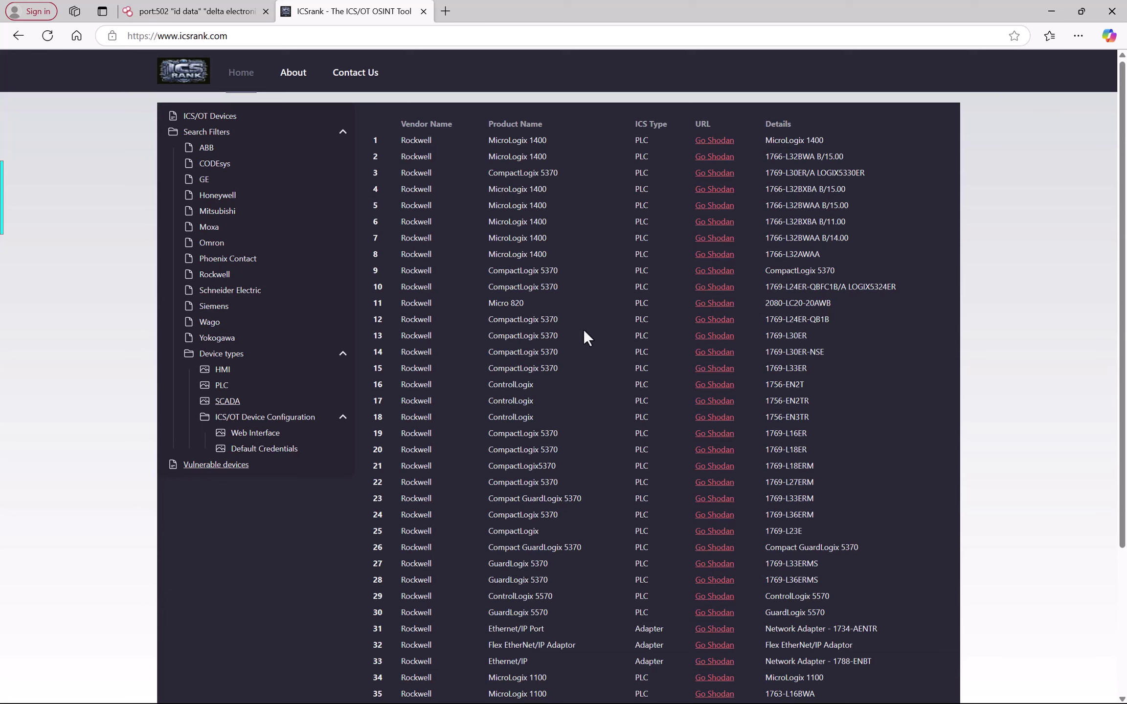
right_click(706, 304)
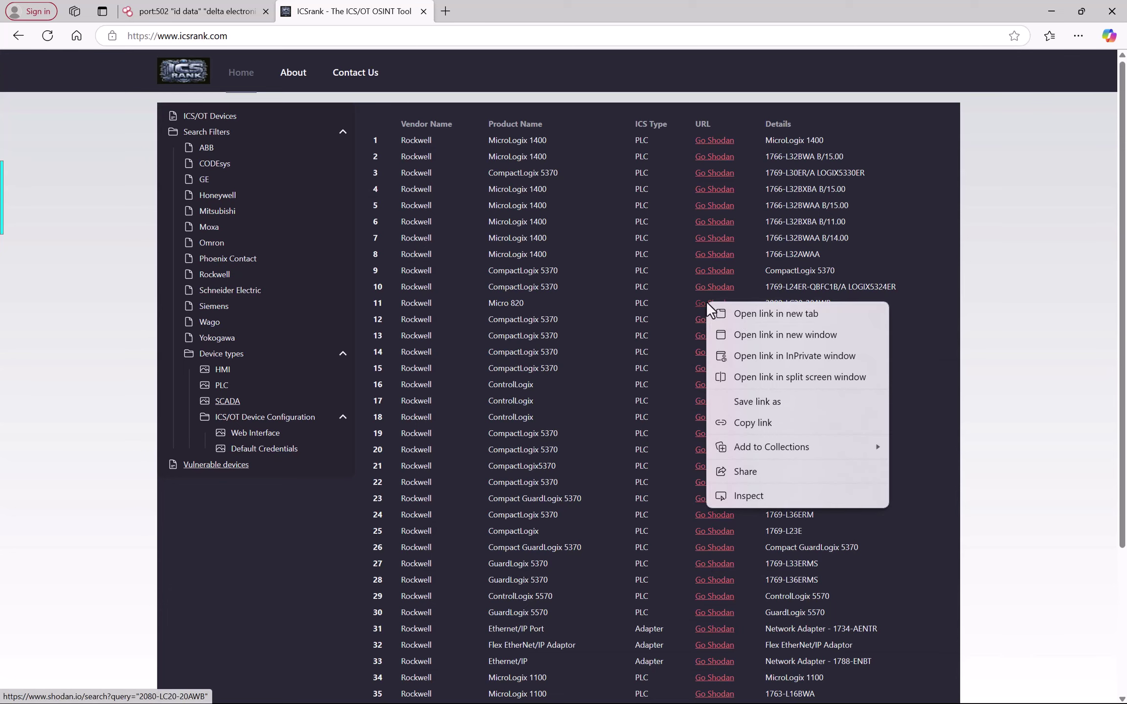
click(738, 311)
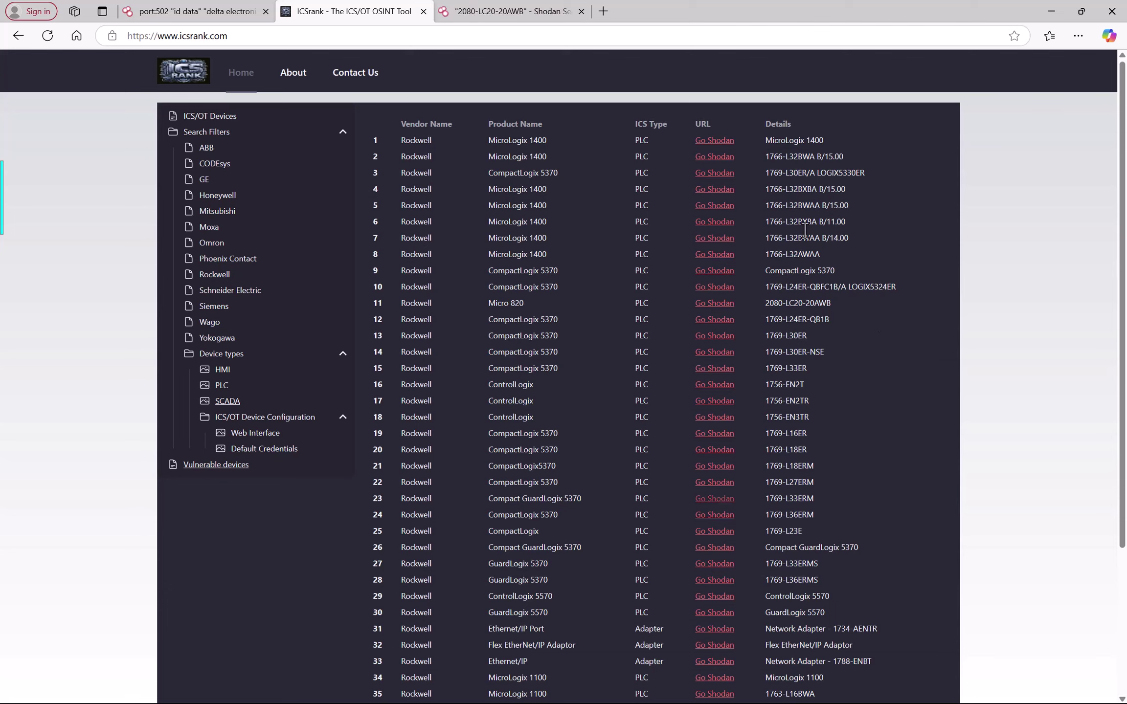
click(522, 14)
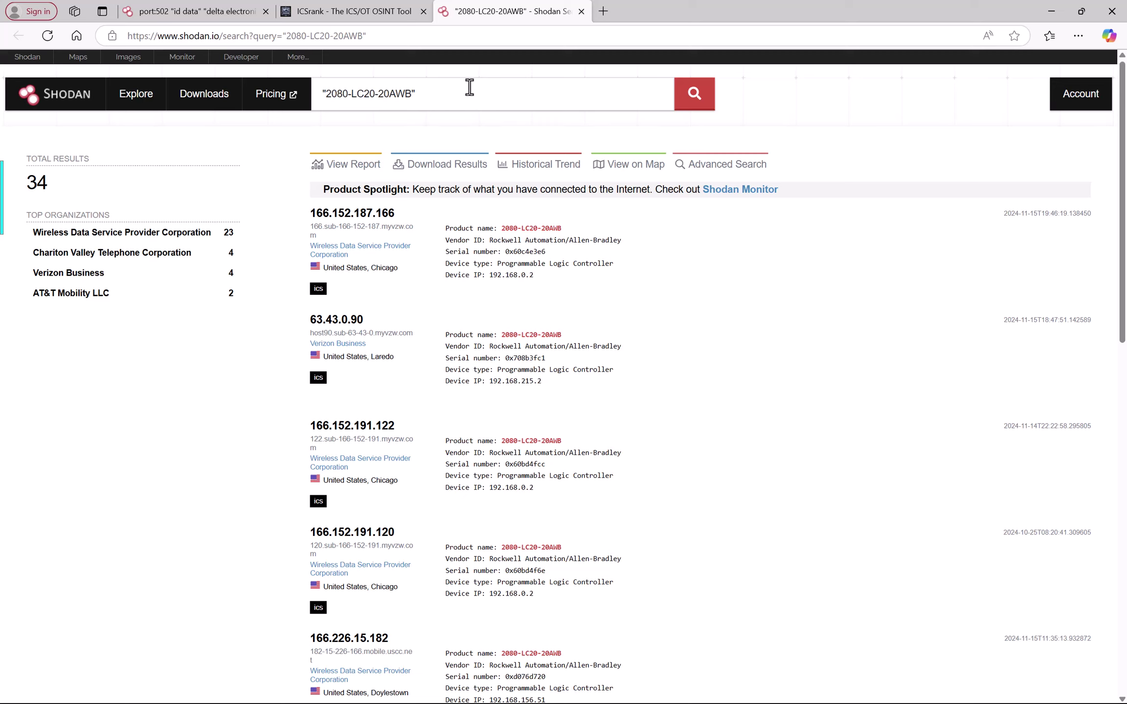
click(379, 11)
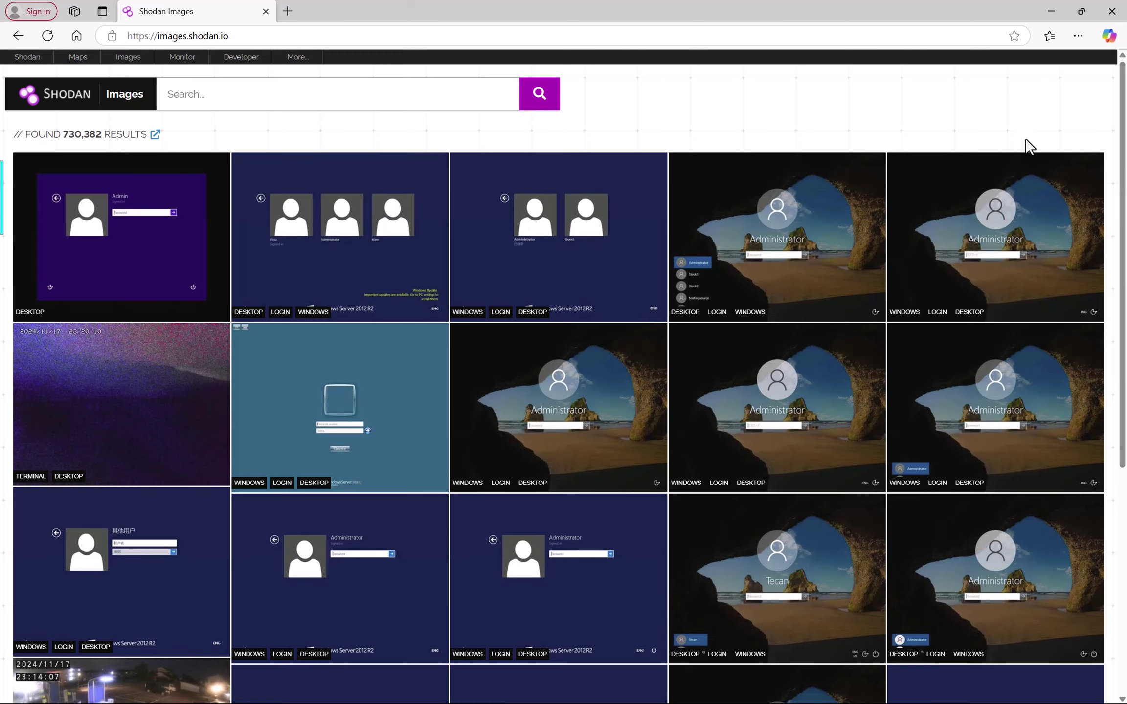
- Look through the Shodan Images gallery of exposed screens and search it for http
scroll(958, 352, down, 5)
scroll(961, 359, up, 7)
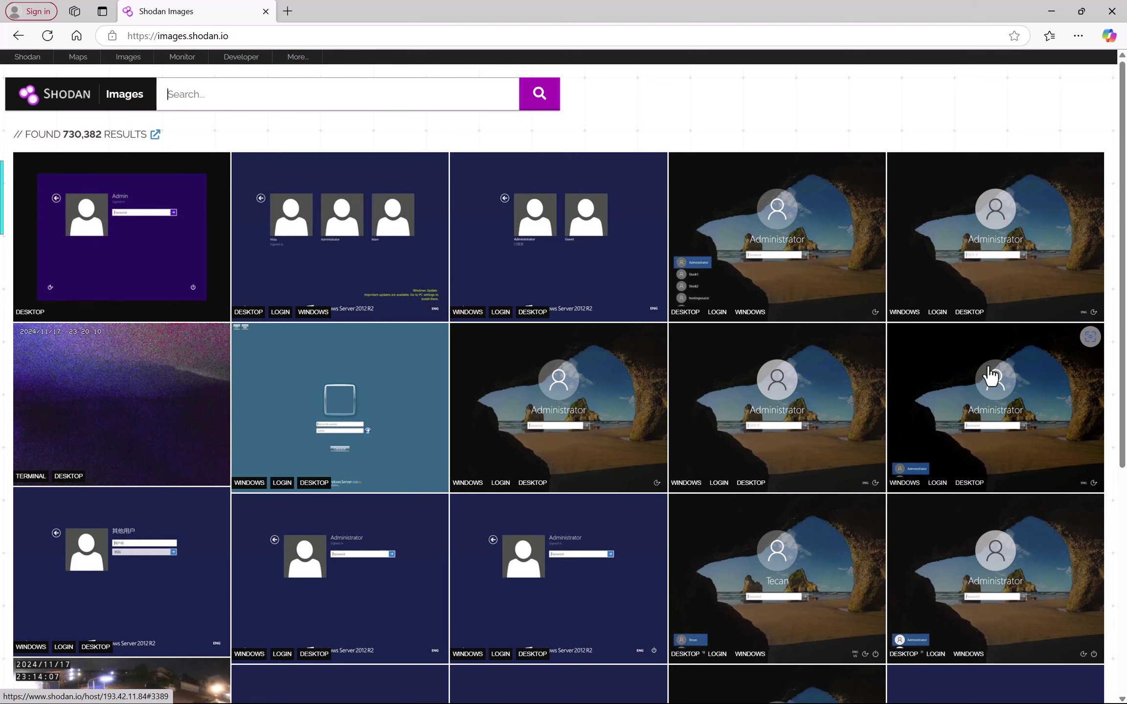
scroll(991, 377, down, 5)
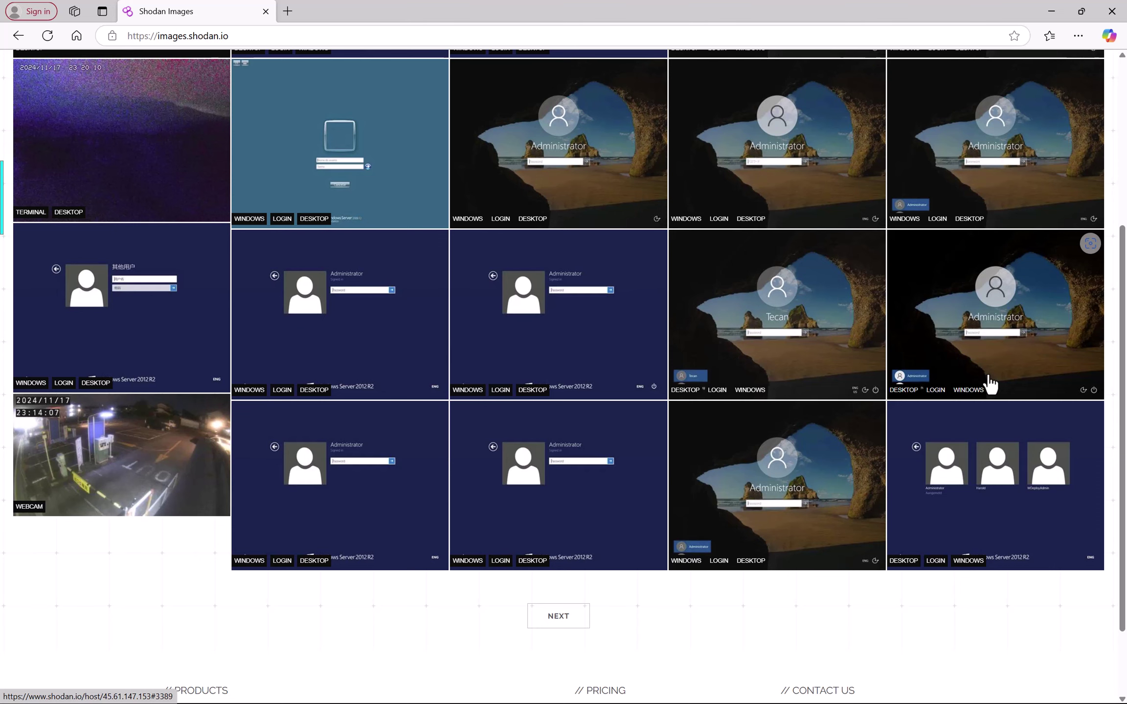
scroll(990, 384, up, 5)
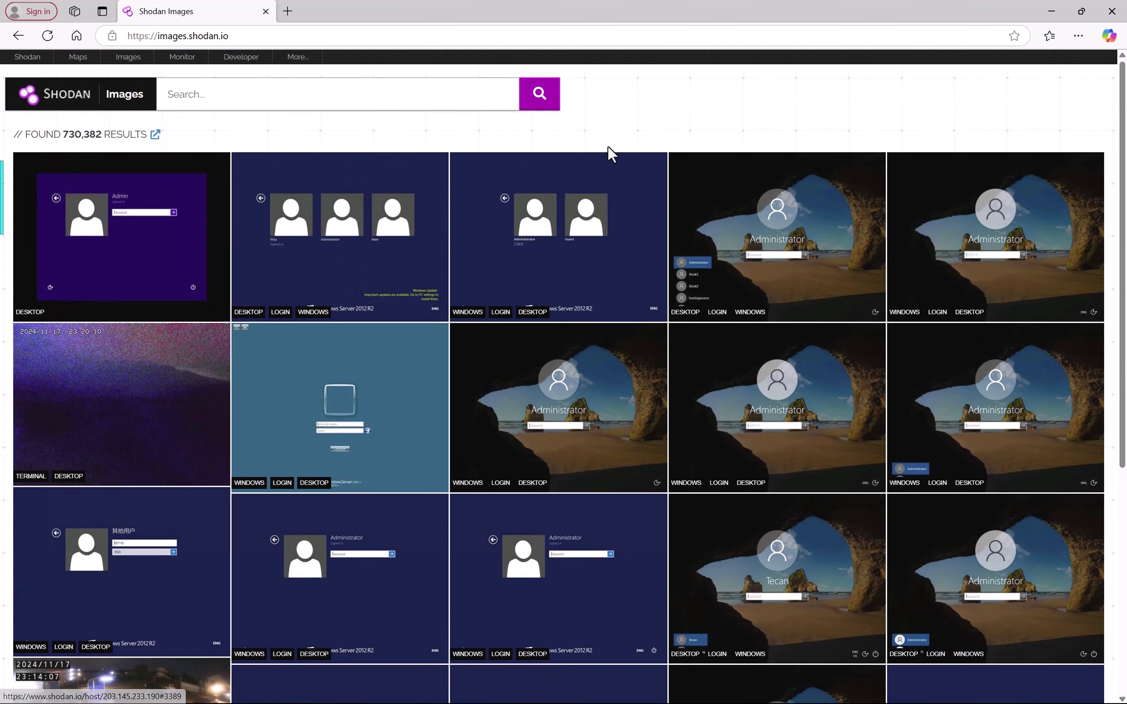
click(483, 101)
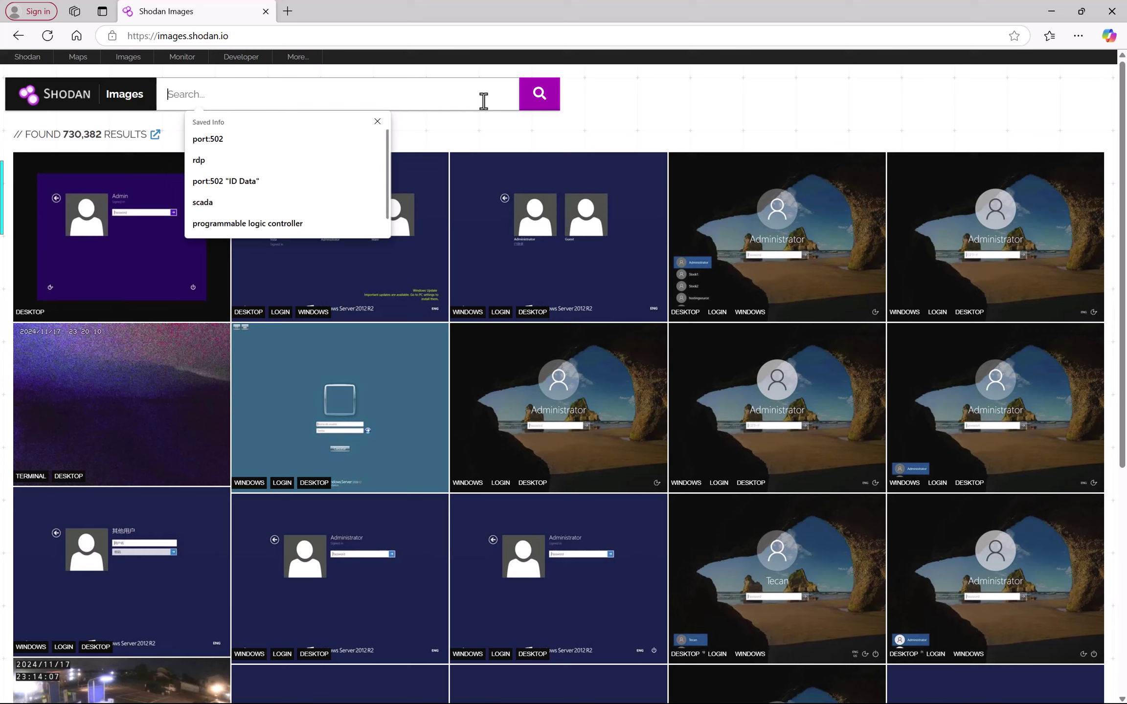
text(http)
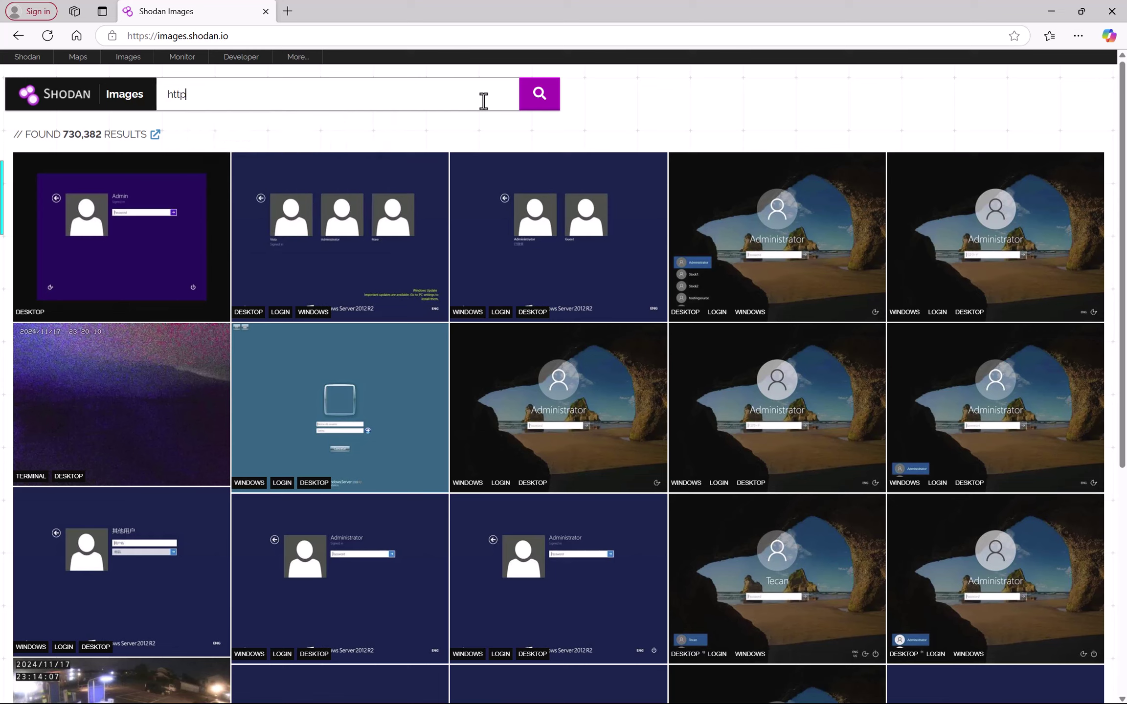
key(Return)
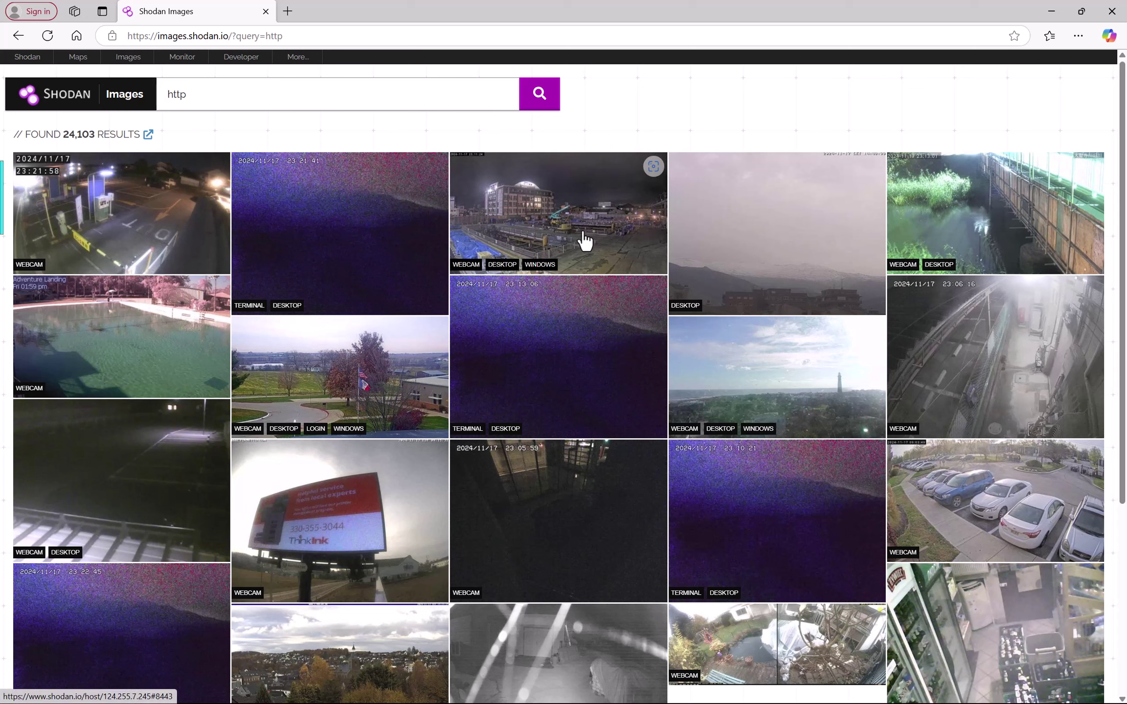
- Examine the first page of http image results at an enlarged page size, and restore the normal size
key(ctrl+plus)
key(ctrl+plus)
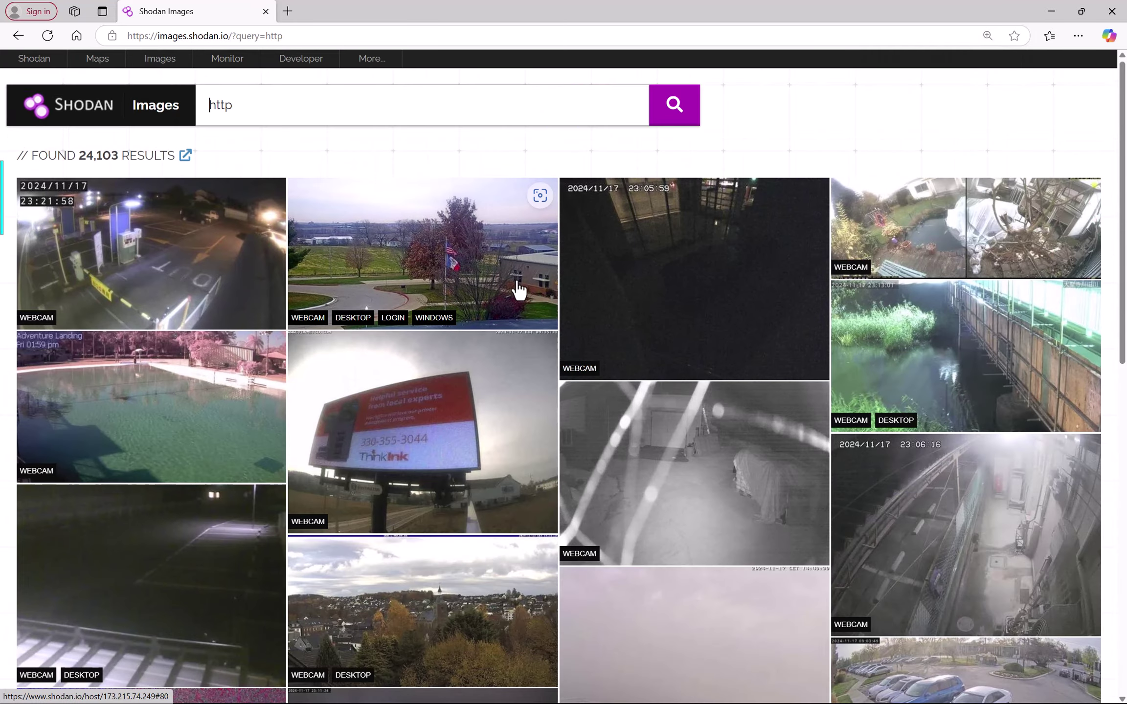
scroll(516, 291, down, 3)
scroll(517, 290, up, 3)
scroll(517, 291, down, 8)
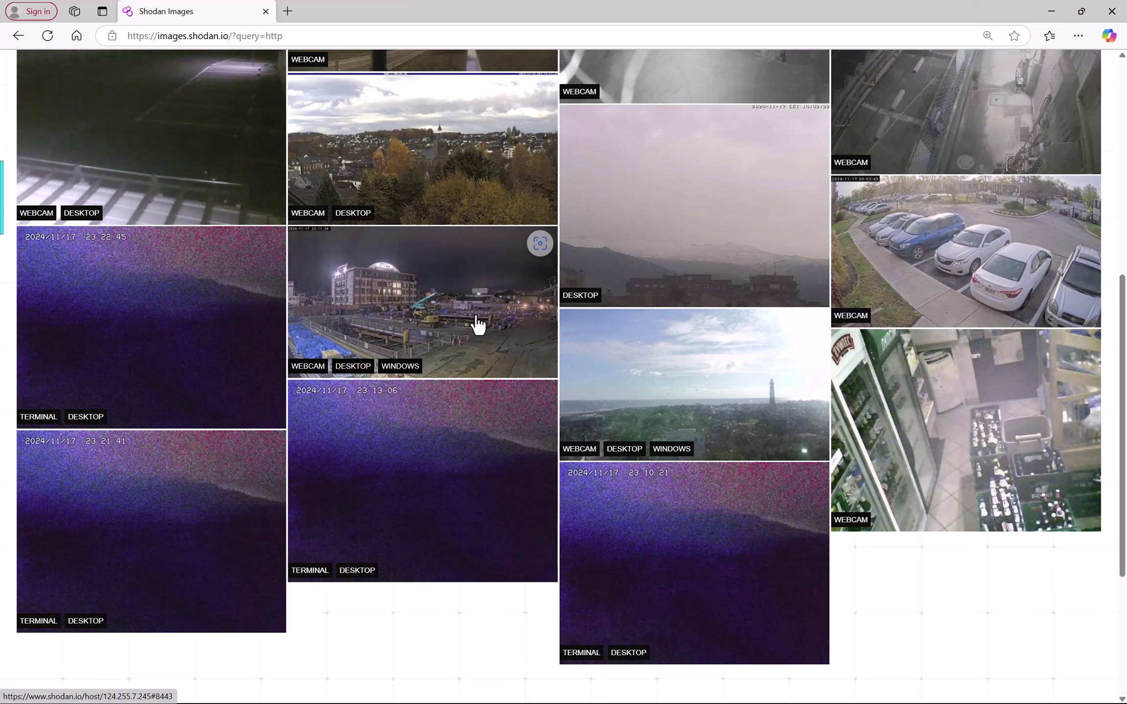
key(ctrl+minus)
key(ctrl+minus)
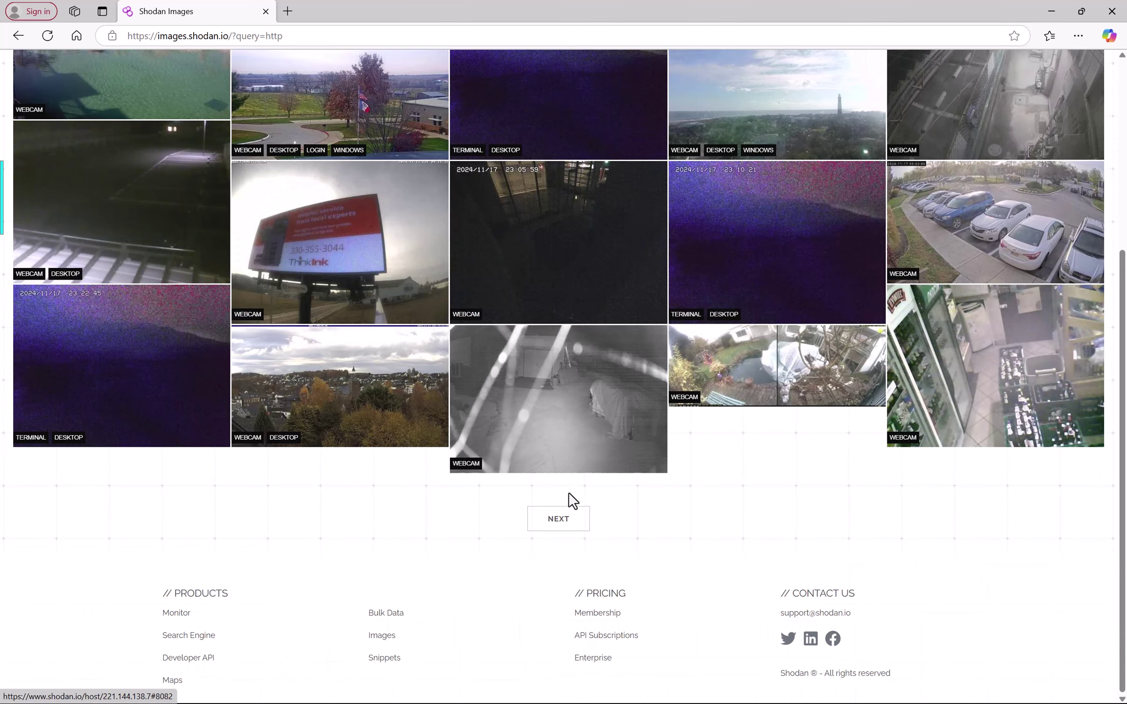
- Go through the http image results from page 2 to page 6, examining the webcam, desktop and terminal captures on each page
click(570, 526)
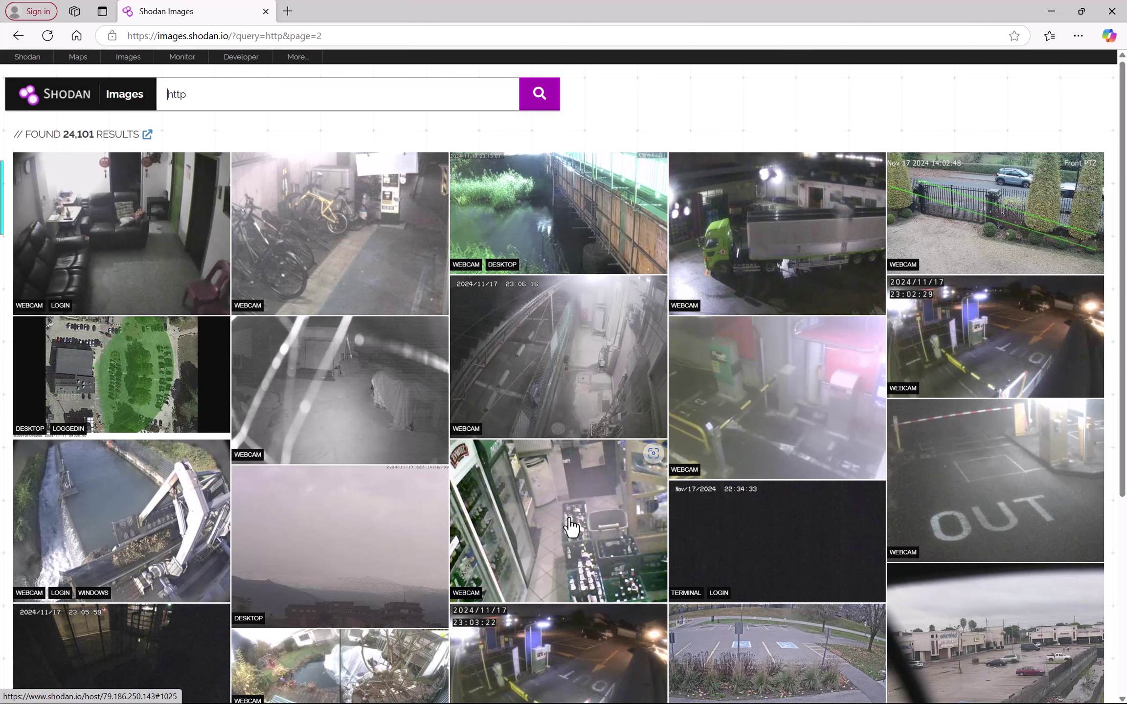
scroll(505, 489, down, 3)
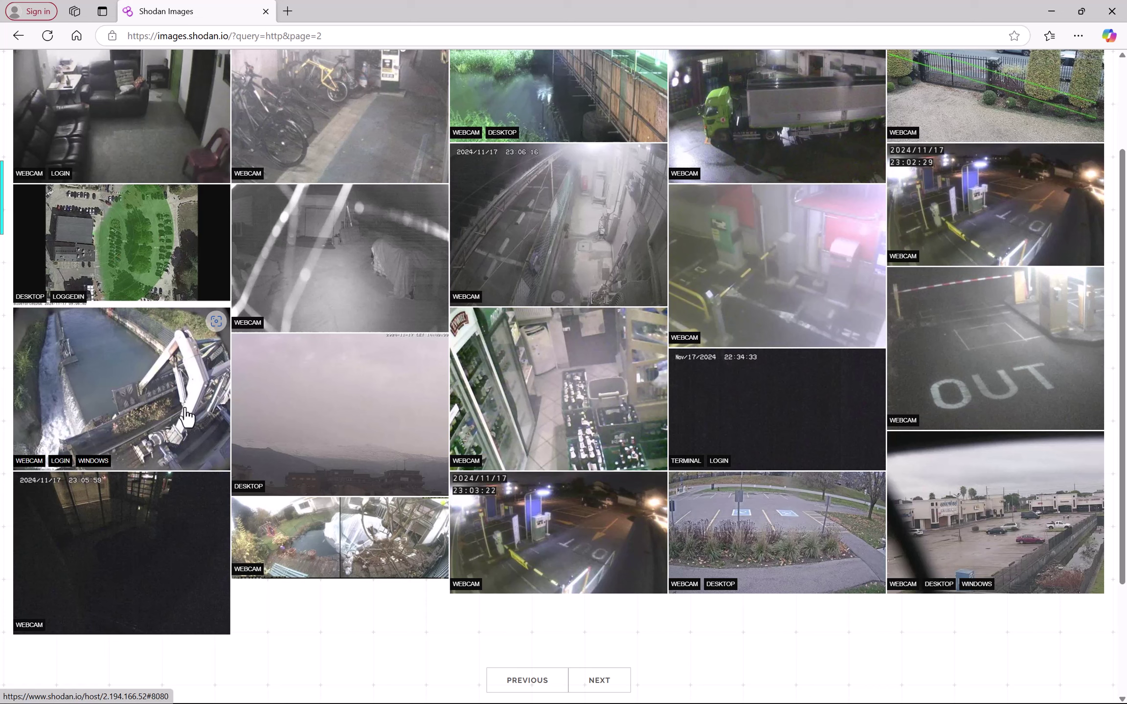
scroll(186, 415, down, 3)
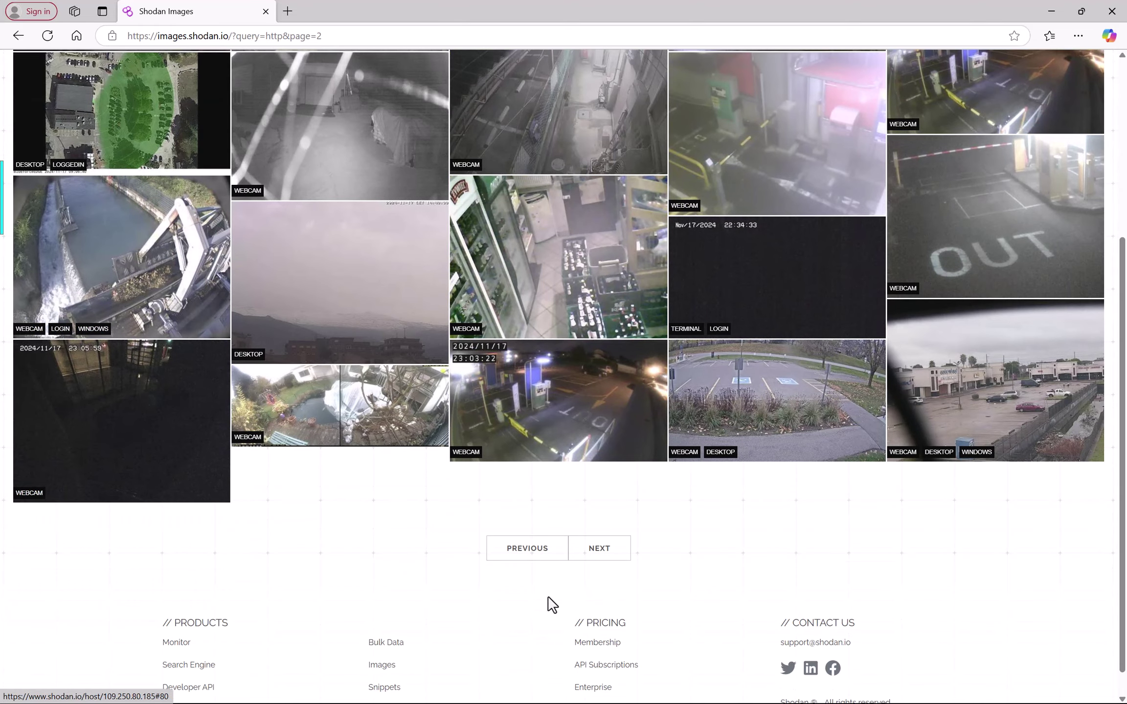
click(596, 559)
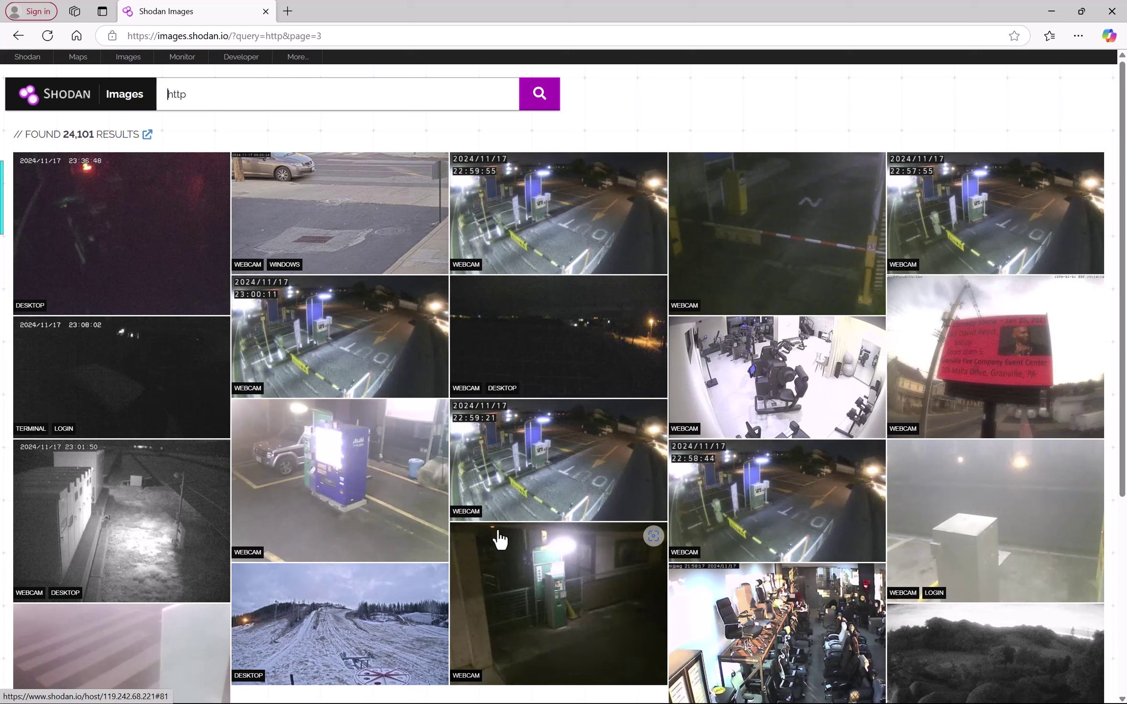
scroll(581, 492, down, 5)
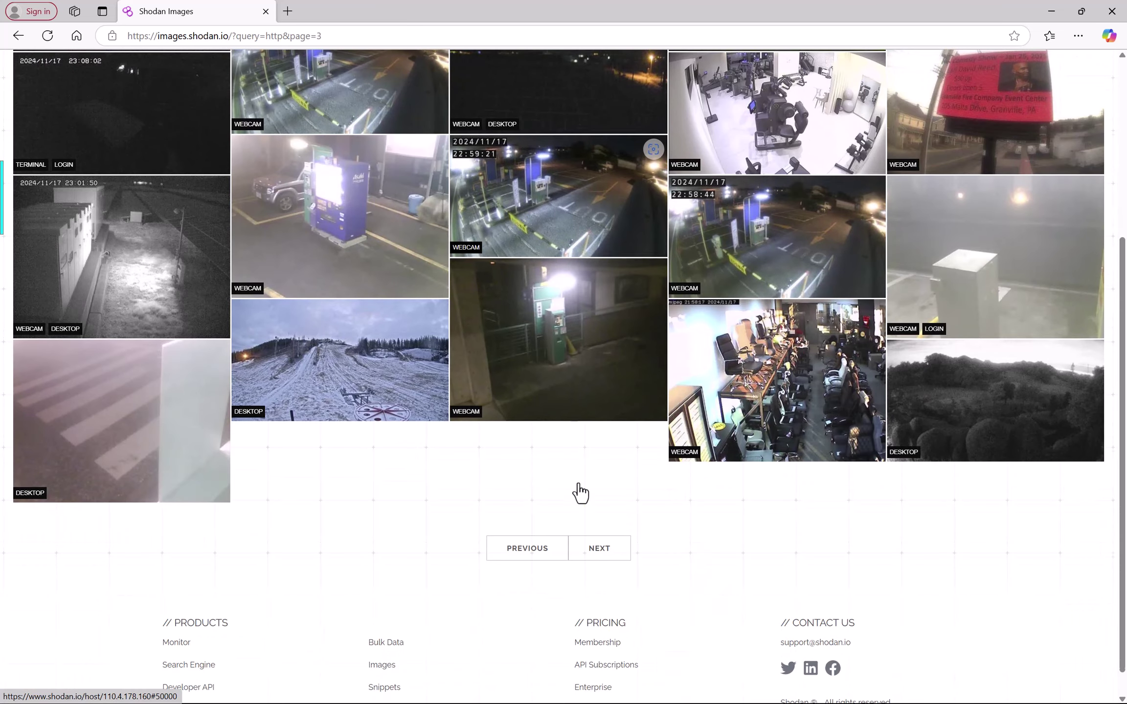
click(610, 551)
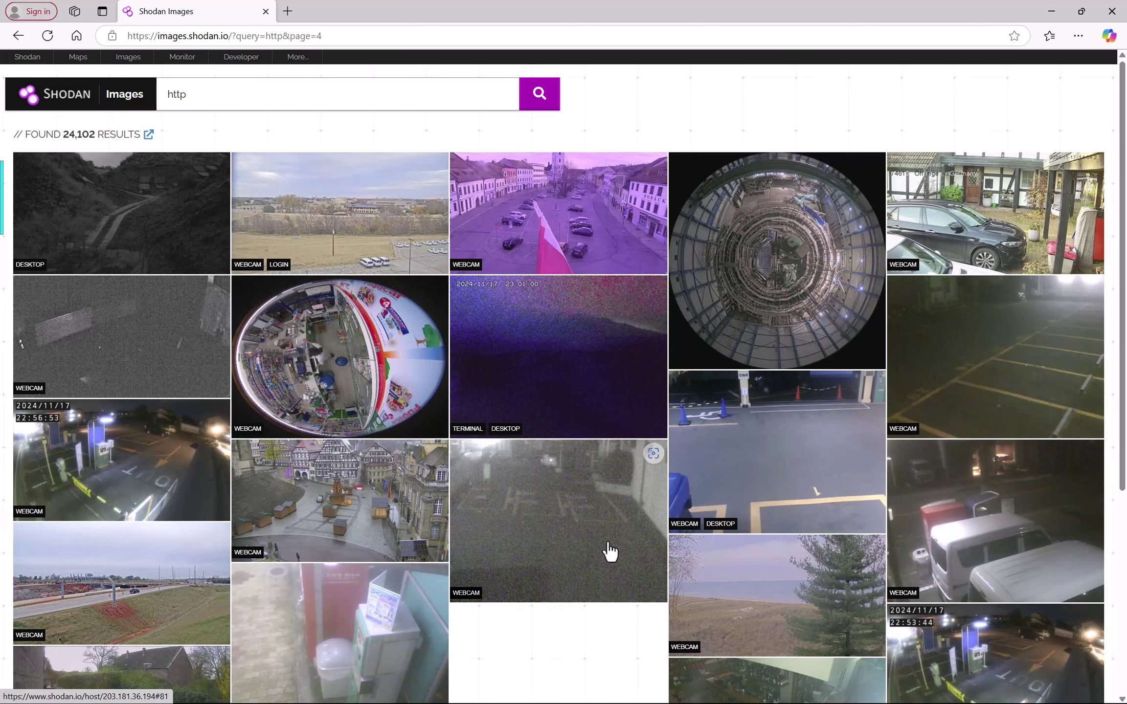
scroll(558, 460, down, 4)
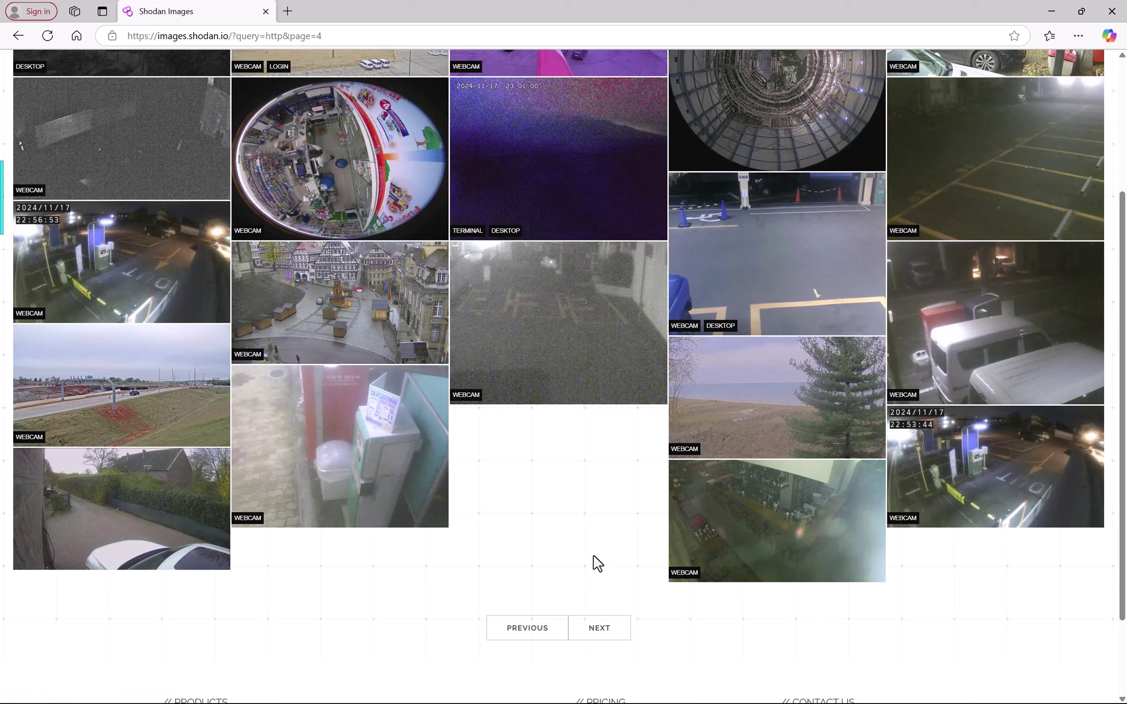
click(601, 631)
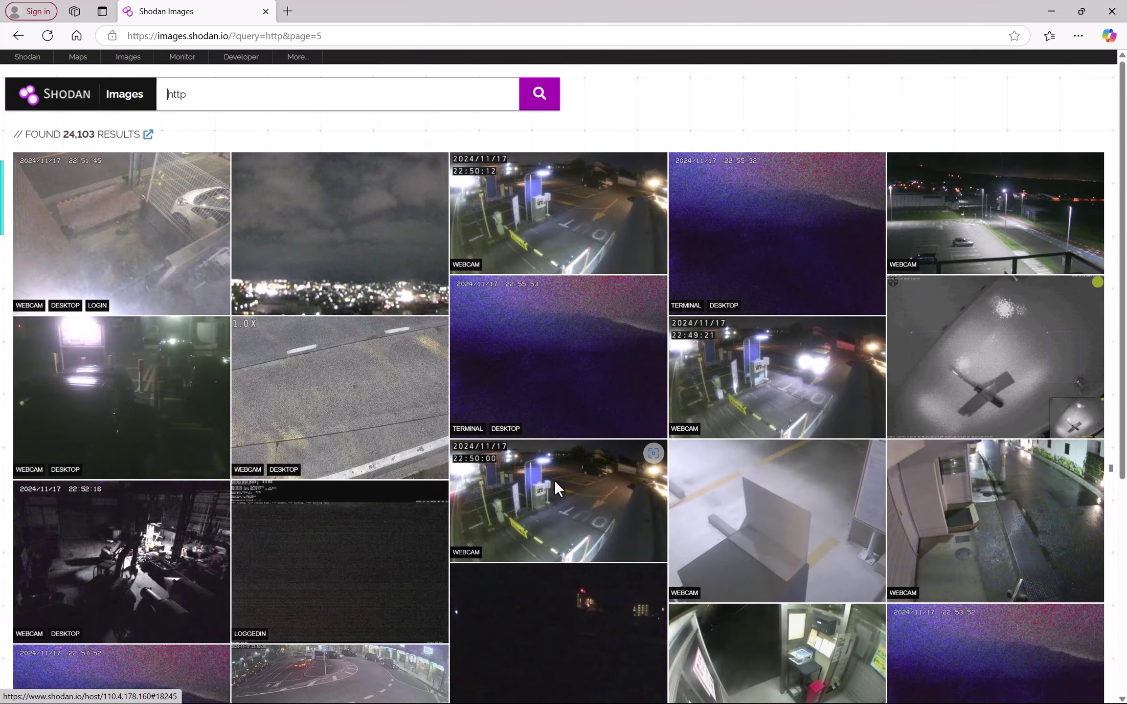
scroll(554, 440, down, 5)
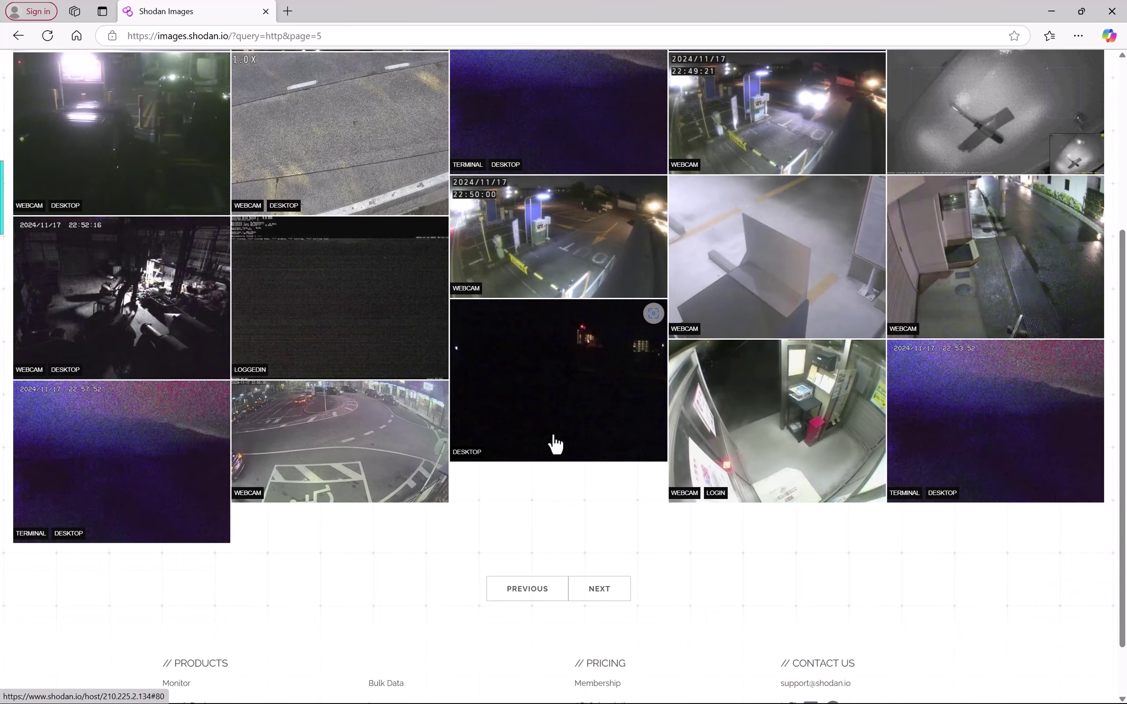
click(589, 591)
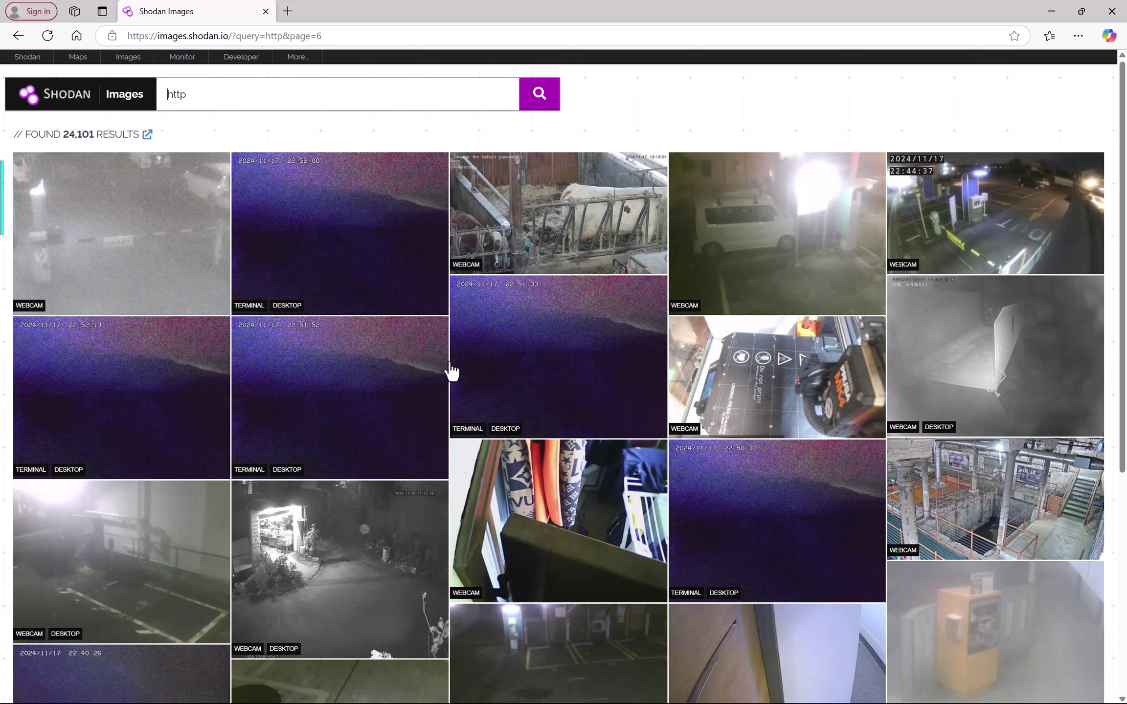
scroll(451, 372, down, 3)
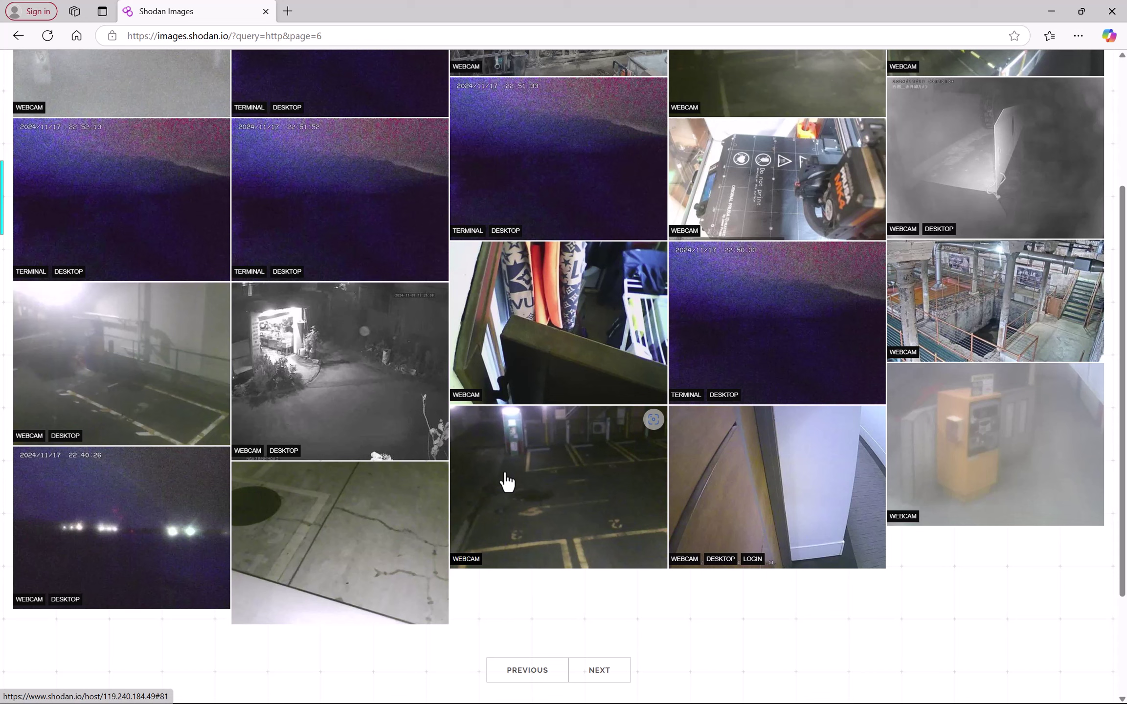
- Go to page 7 of the http image results and look through its captures down to the grain bin control screen tagged ICS
click(586, 680)
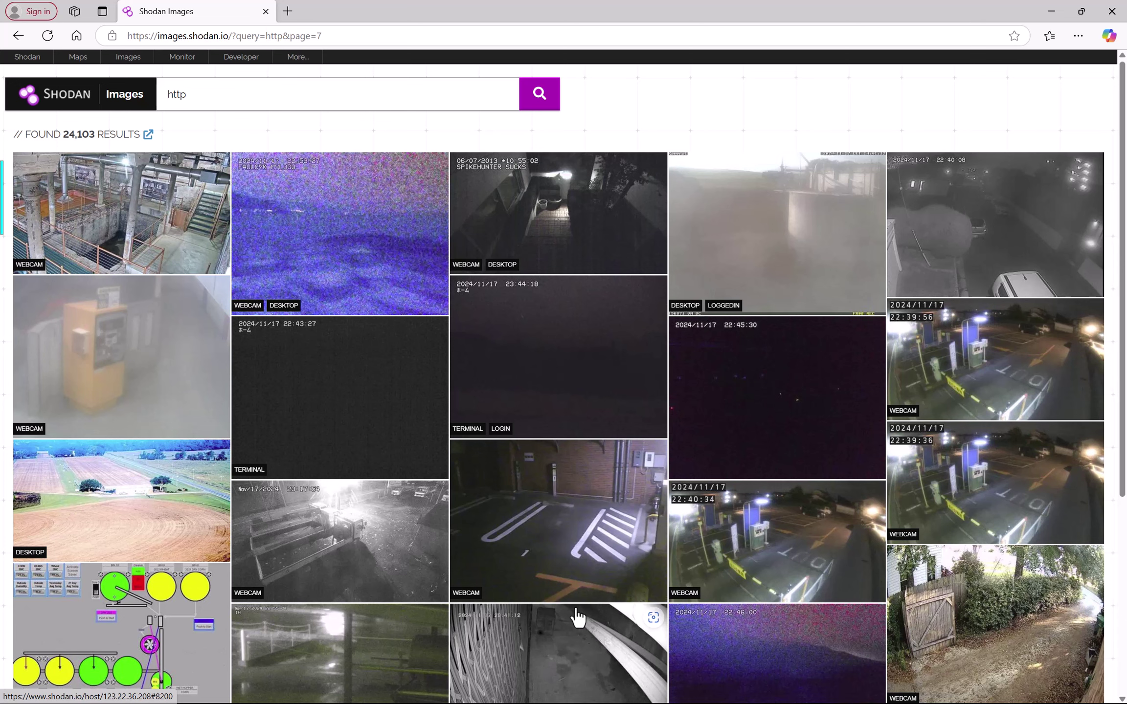
drag(332, 36, 277, 35)
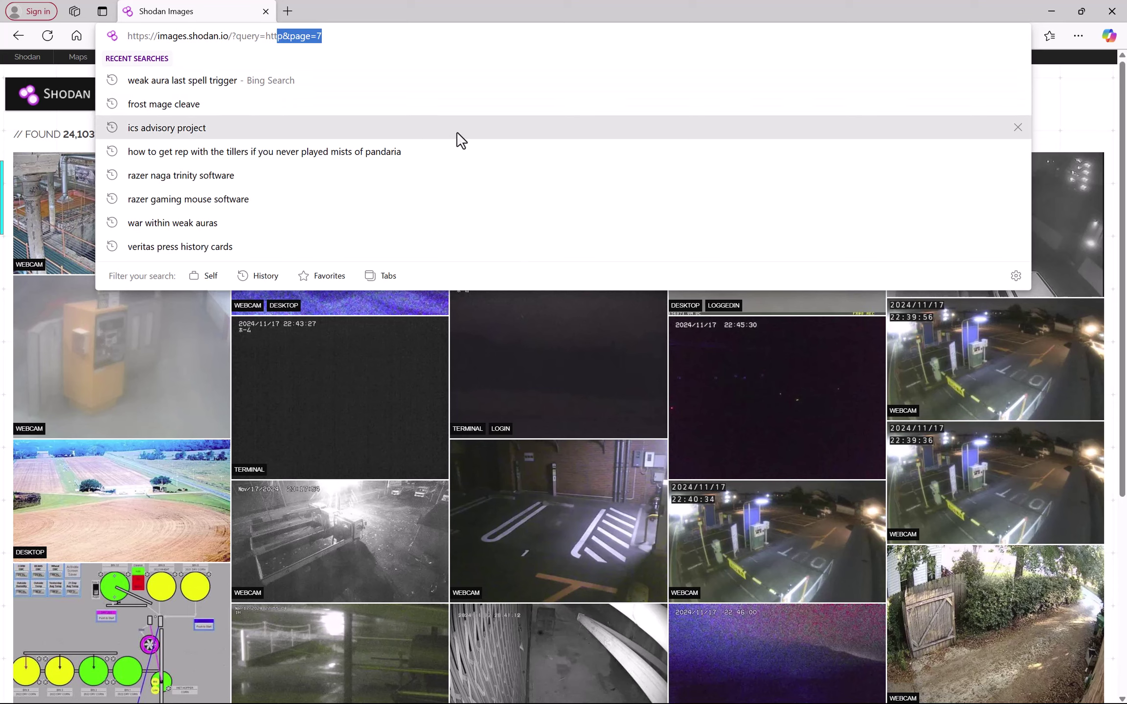
click(634, 340)
scroll(483, 417, down, 1)
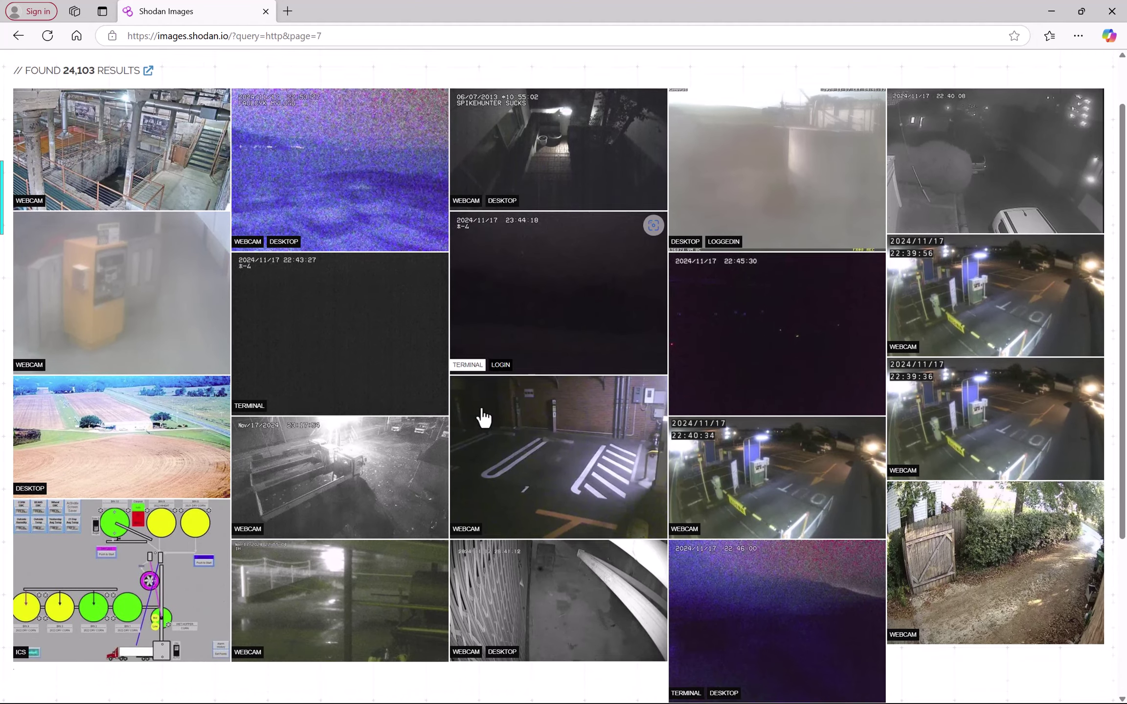
scroll(483, 417, down, 2)
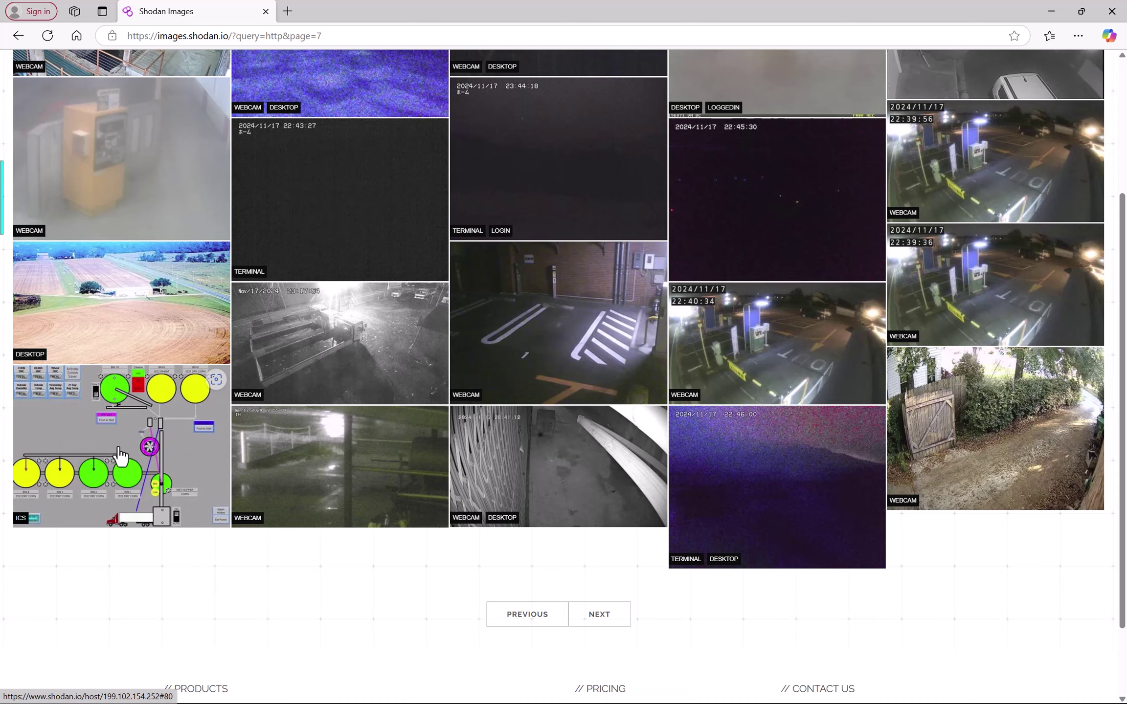
- Open the host record of the ICS-tagged grain bin screen and examine its general information, open ports, HMI capture and VNC service details
click(120, 453)
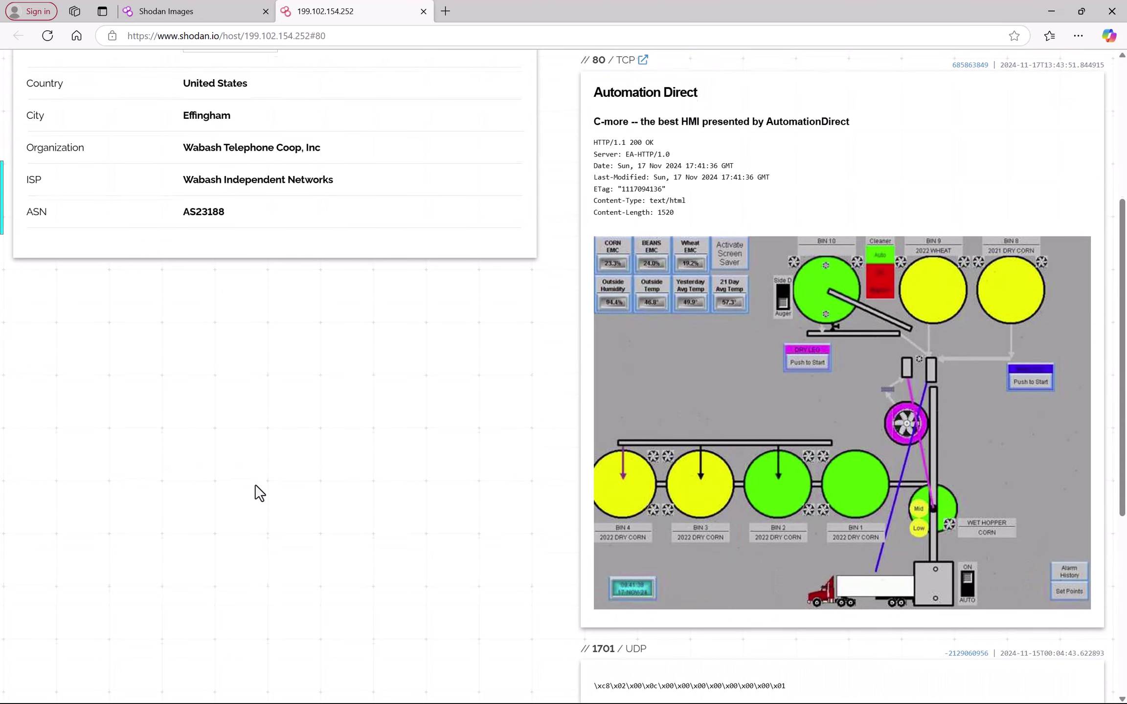
scroll(254, 493, up, 4)
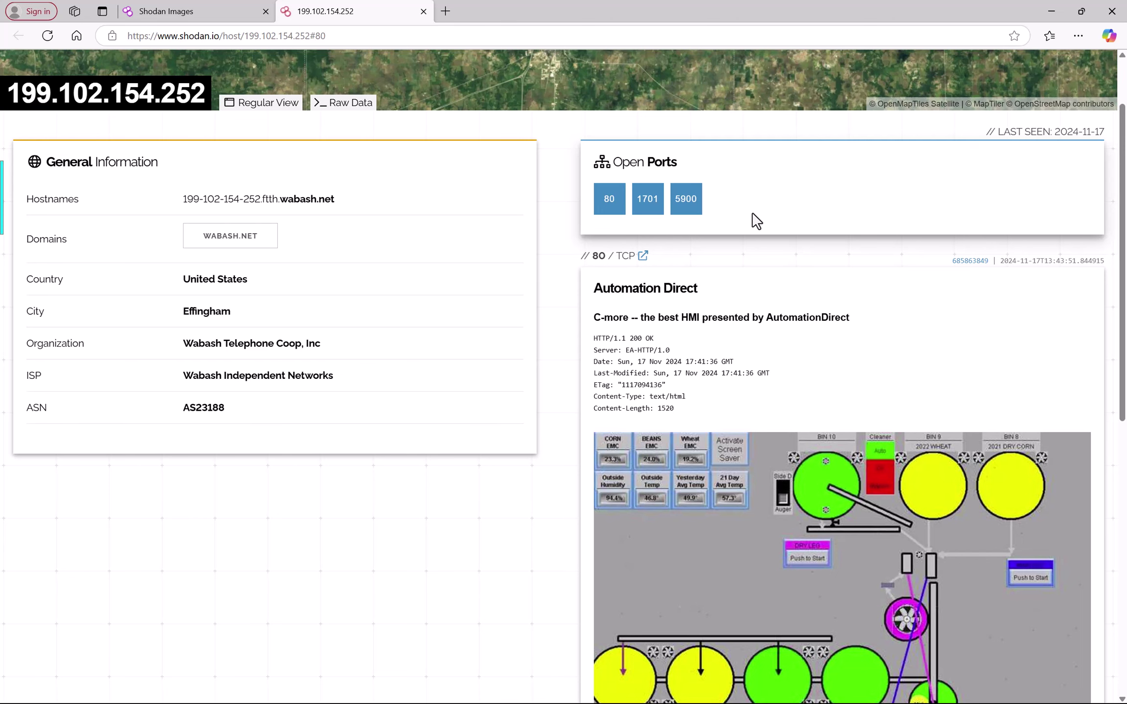
scroll(752, 223, down, 3)
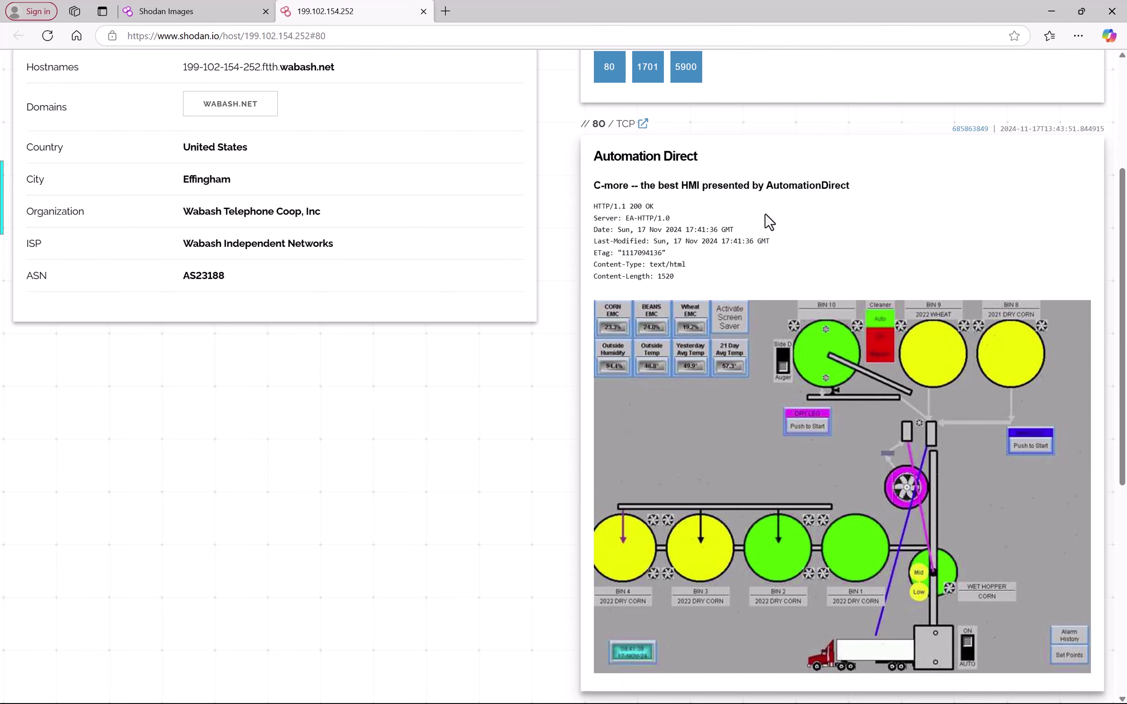
scroll(769, 223, down, 6)
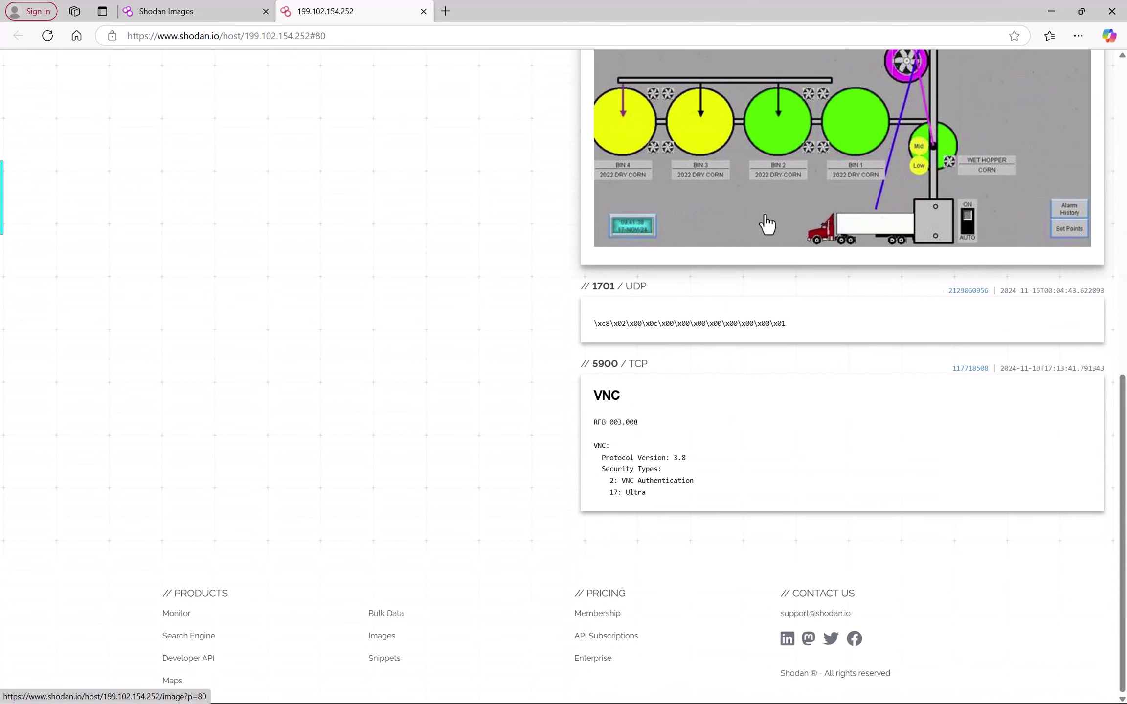